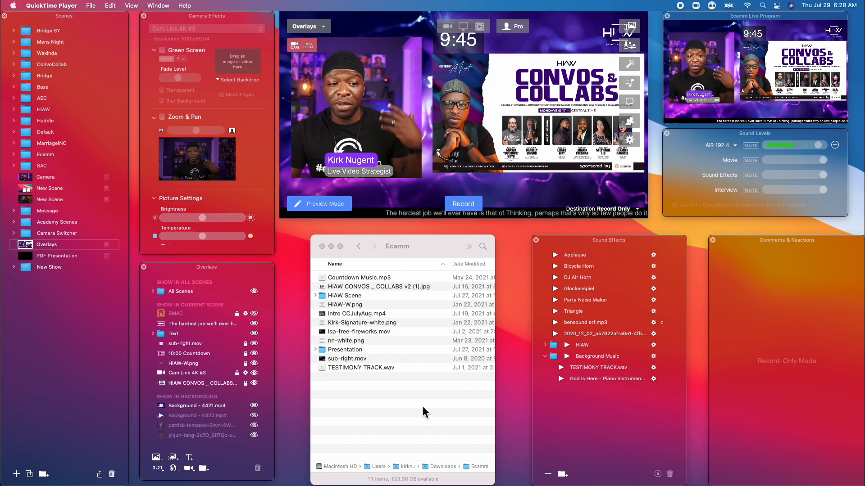
Lower the Sound Effects and Movie volume levels to roughly one fifth of their range
drag(788, 176, 777, 176)
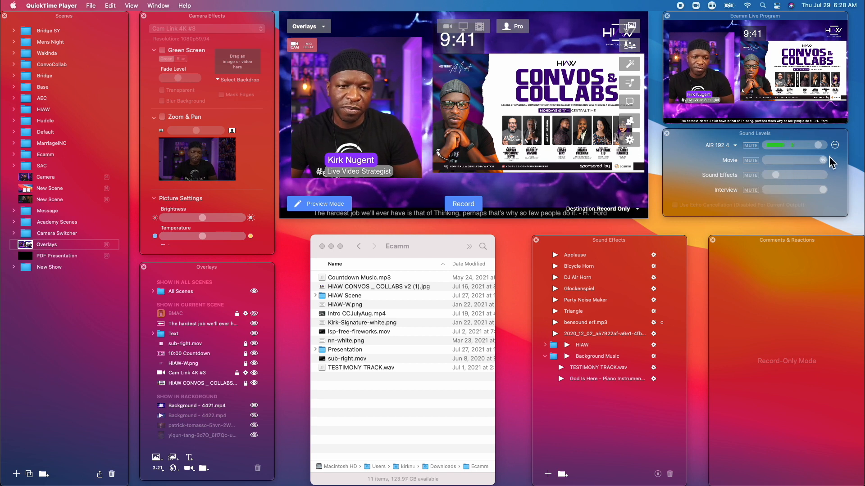
drag(823, 161, 774, 162)
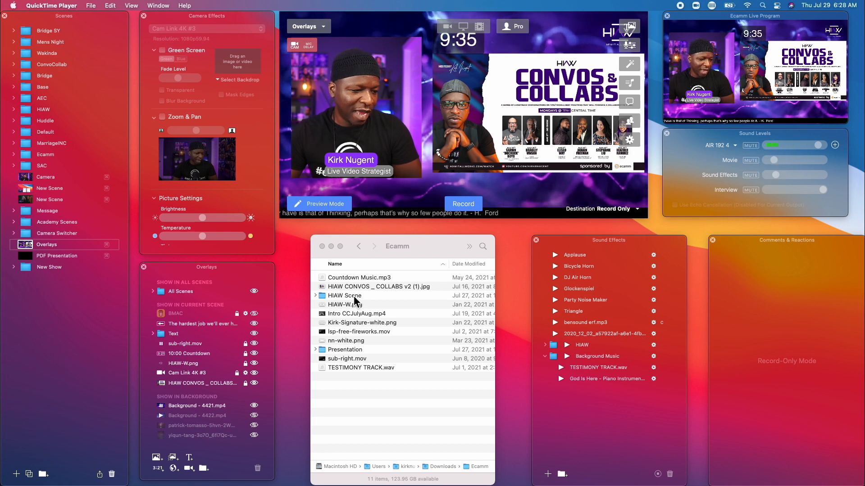
Add Countdown Music.mp3 from the Ecamm folder to the end of the sound effects list
scroll(359, 277, left, 1)
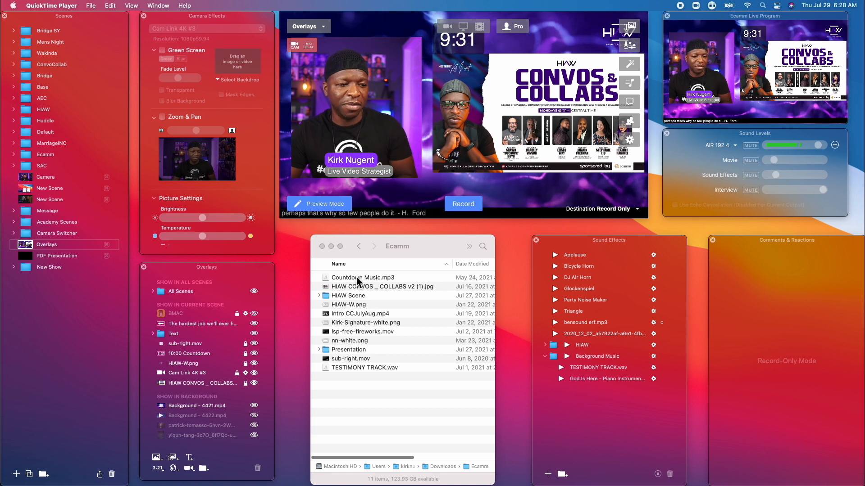
click(352, 277)
drag(353, 278, 391, 192)
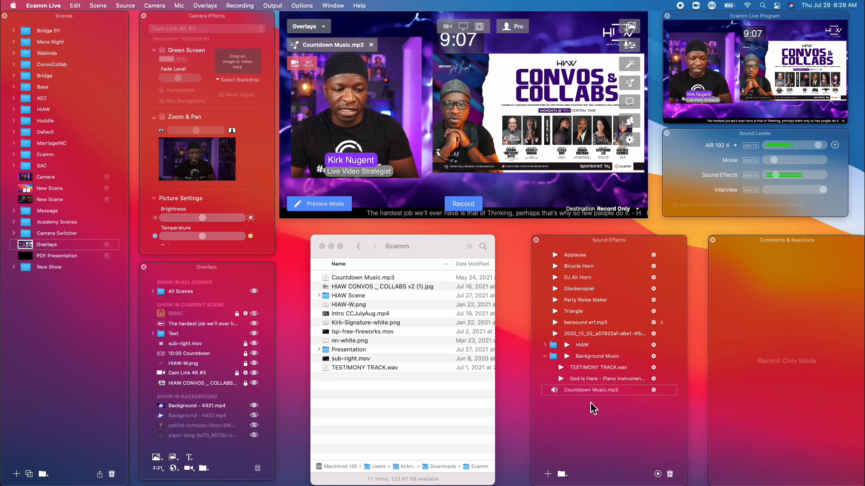
Turn on looping for Countdown Music.mp3 and lower the Sound Effects volume slightly
click(654, 391)
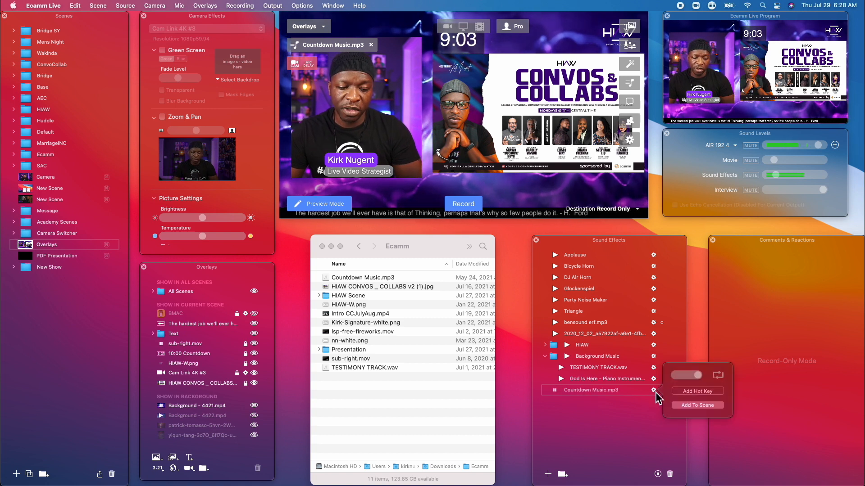
click(720, 377)
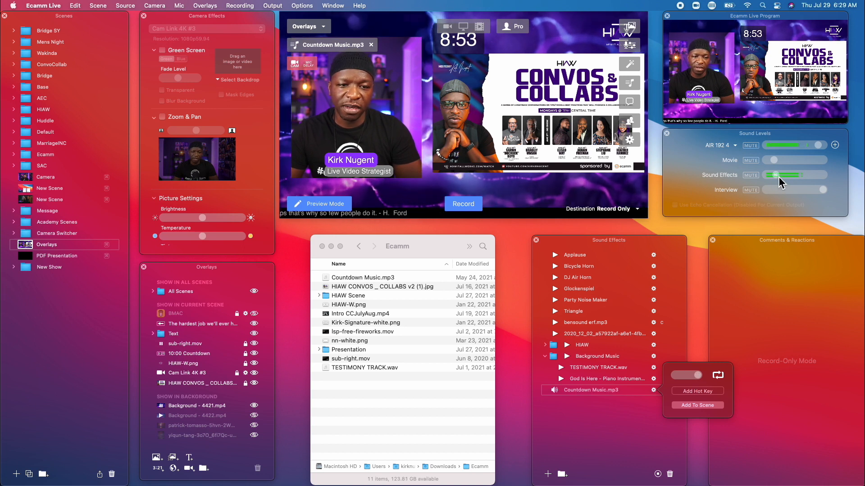
mouse_move(775, 176)
mouse_down()
mouse_move(806, 182)
mouse_move(774, 179)
mouse_up()
Run the Camera scene and return to the Overlays scene to check how the countdown and music respond
mouse_move(622, 198)
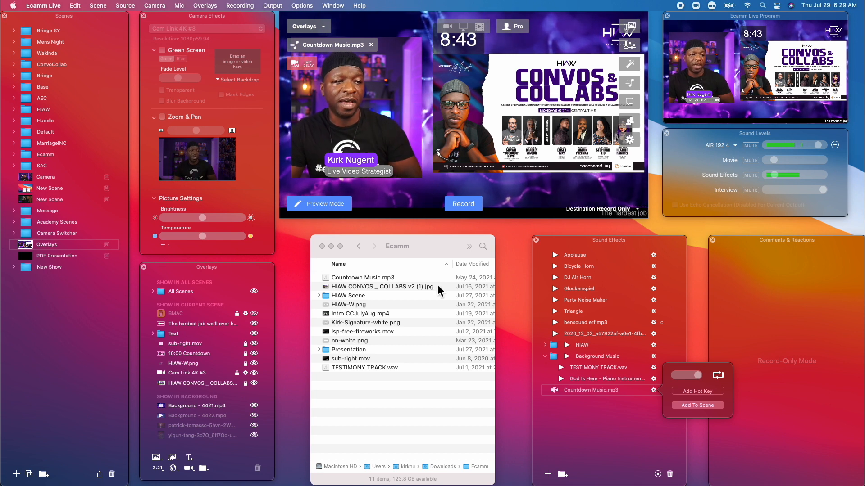
click(28, 178)
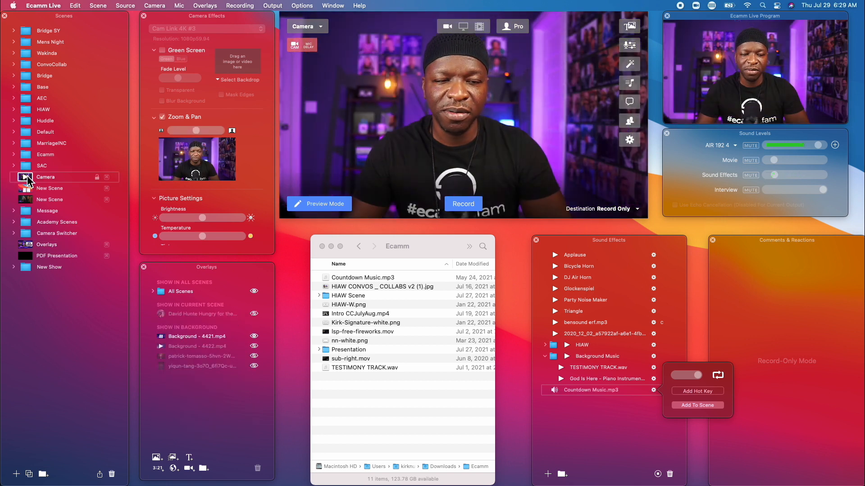
click(26, 244)
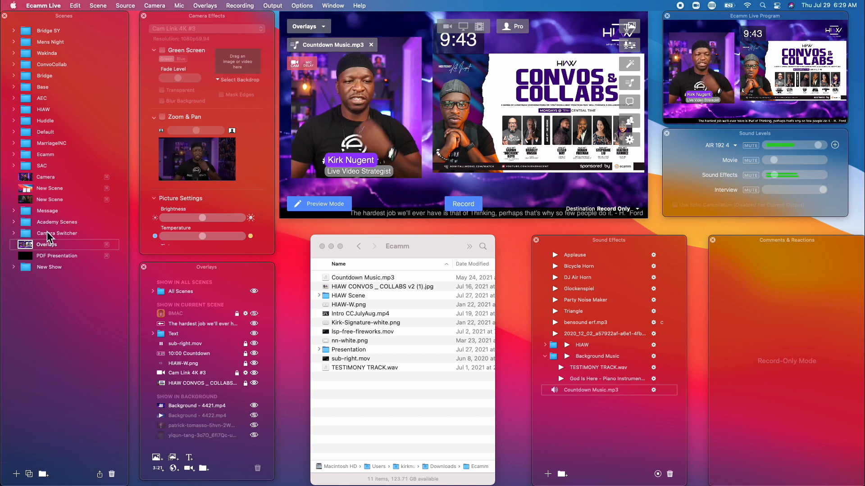
Run the PDF Presentation scene and add Live Video Strategy Presentation.pdf from the Presentation folder as a current-scene overlay
mouse_move(30, 255)
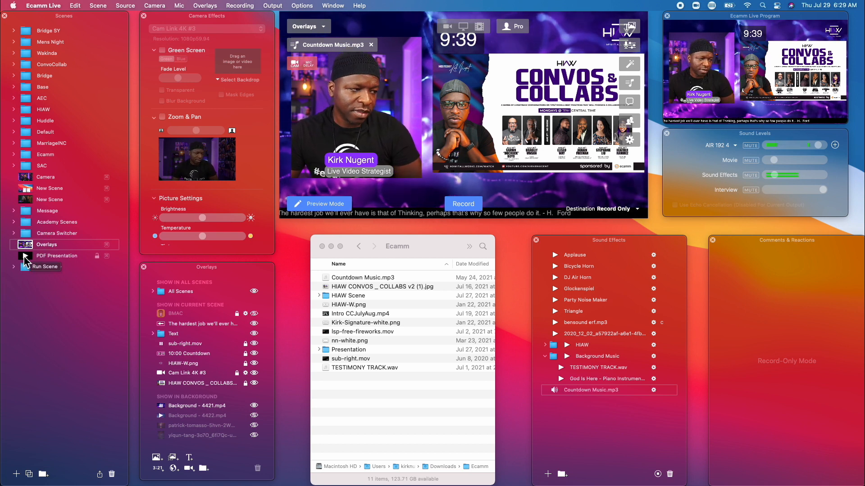
click(30, 255)
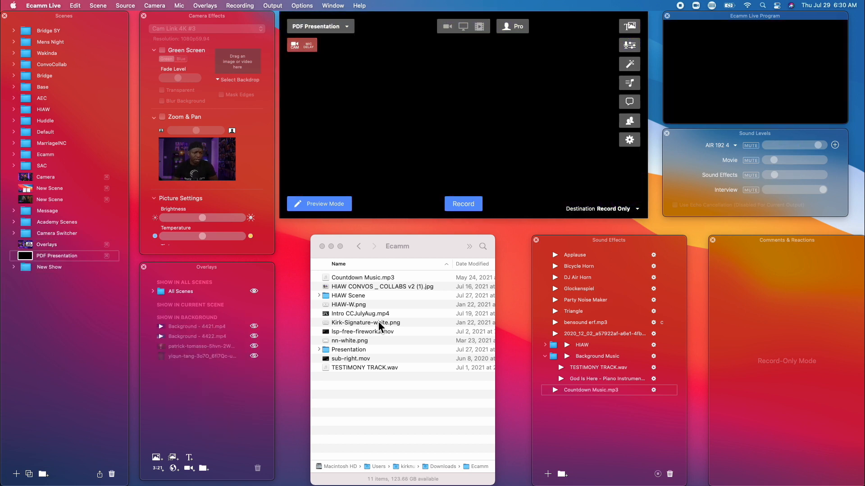
click(318, 349)
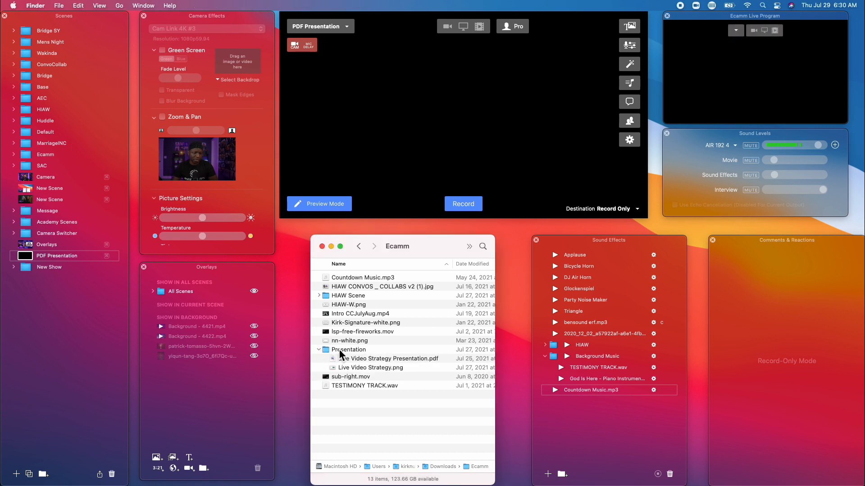
click(385, 359)
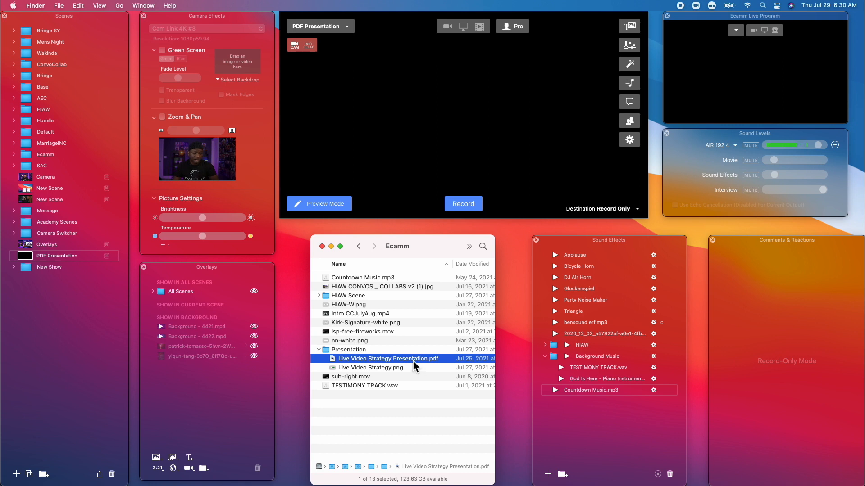
drag(411, 359, 212, 311)
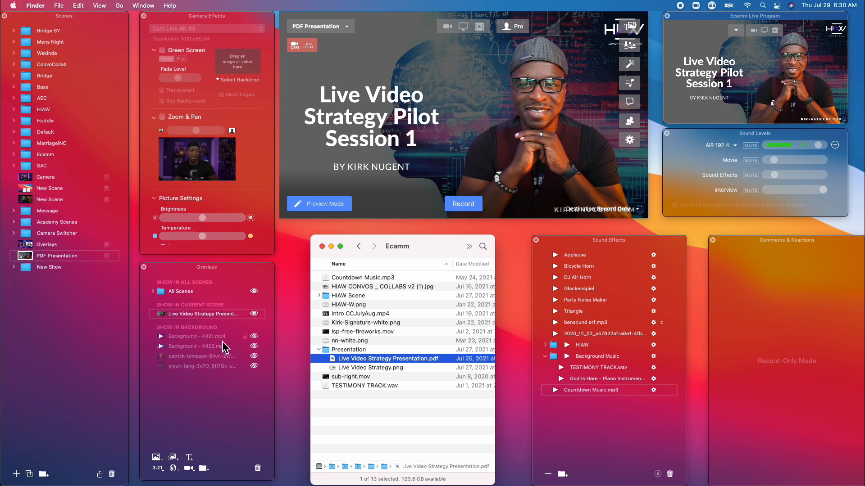
Advance the PDF overlay to page 4 and go back to page 1 using its on-preview page controls
mouse_move(482, 183)
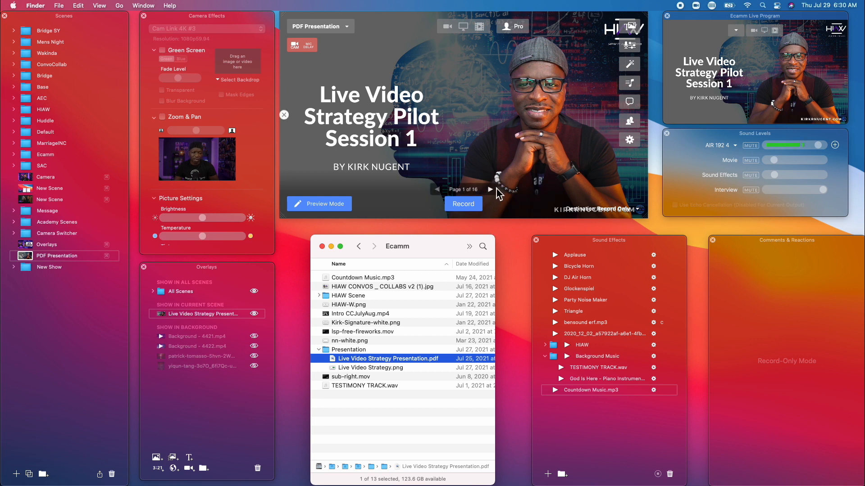
click(490, 190)
click(491, 190)
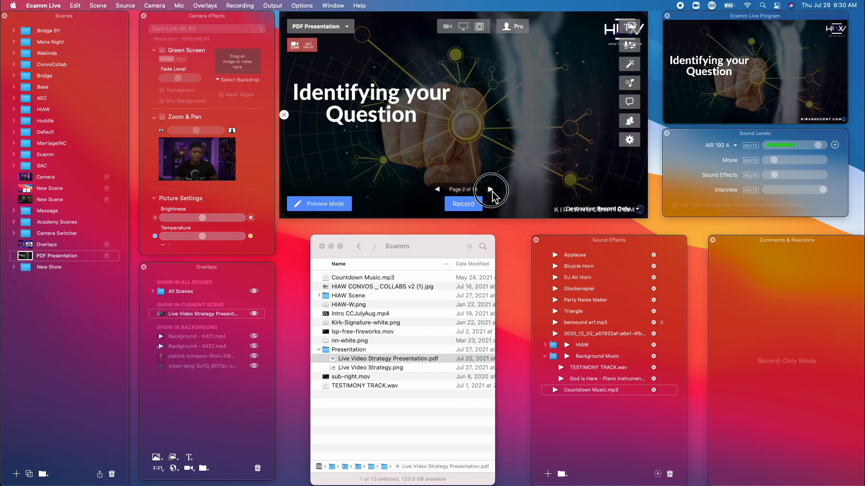
click(490, 190)
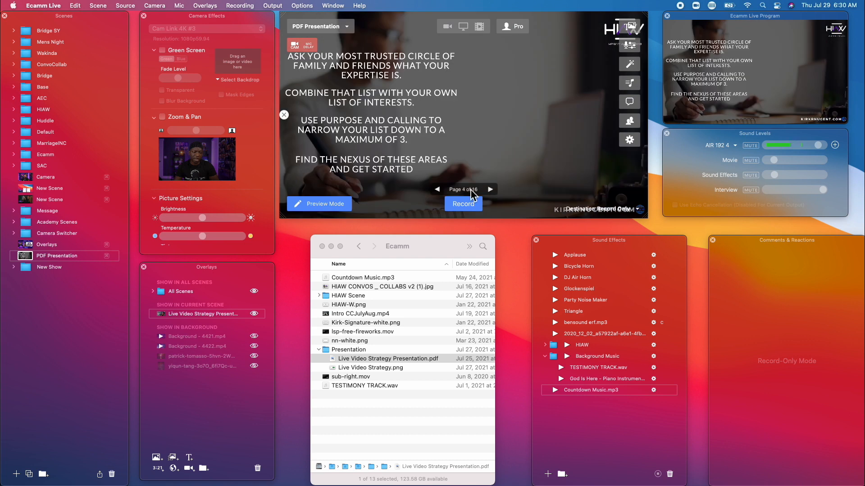
click(437, 189)
click(437, 190)
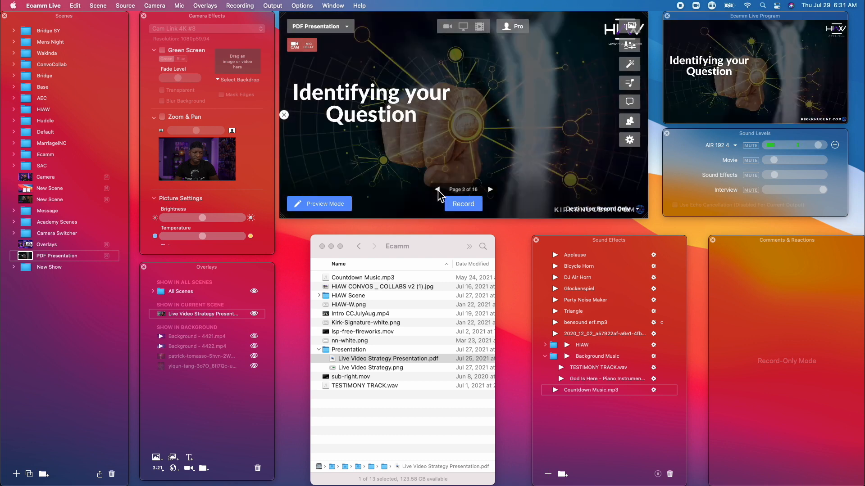
click(437, 189)
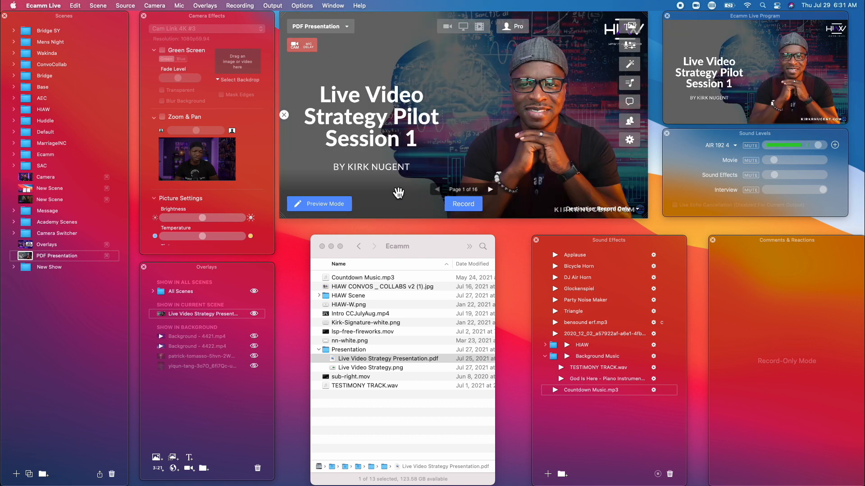
Page forward and back through the opening slides twice more with the keyboard, ending on the title slide
key(Right)
key(Right)
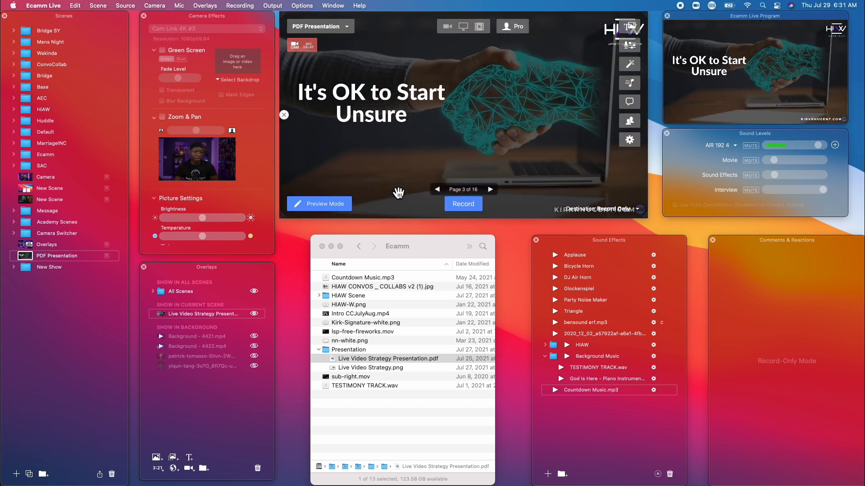
key(Right)
key(Left)
key(Left)
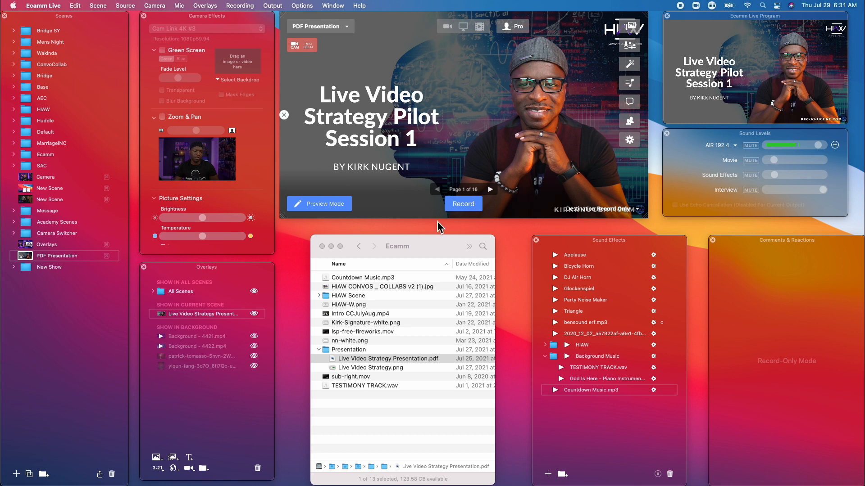
key(Right)
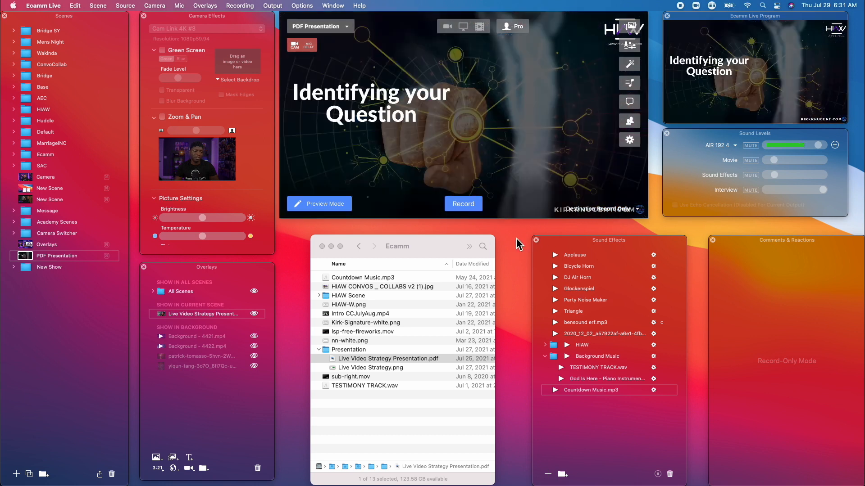
key(Right)
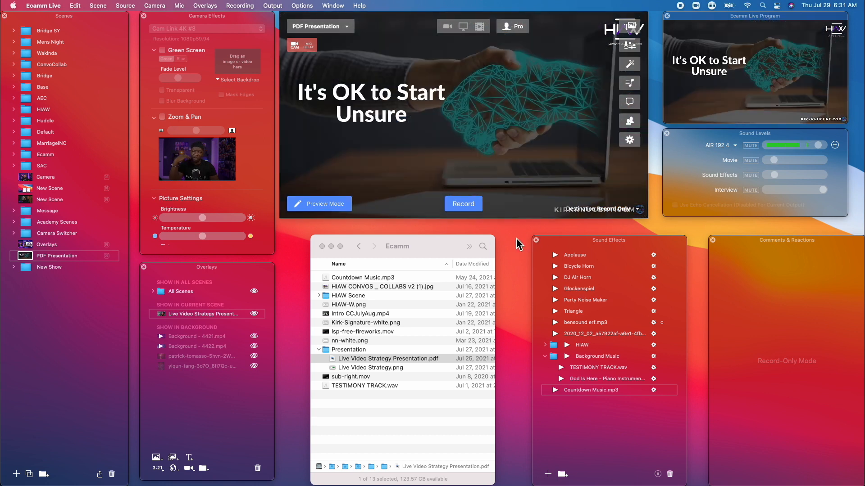
key(Right)
key(Left)
key(Left)
key(Left)
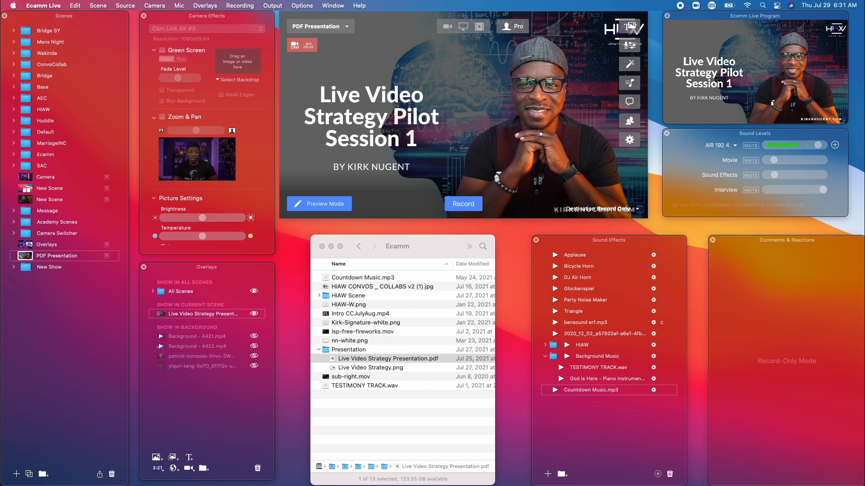
Add the Cam Link 4K #3 camera overlay, enlarge it, and place it beside the slide's title text
mouse_move(193, 481)
click(190, 469)
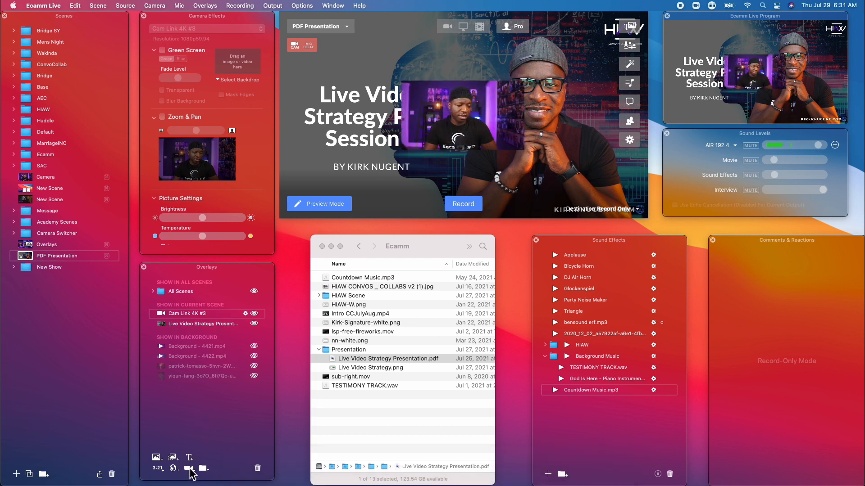
drag(445, 112, 554, 127)
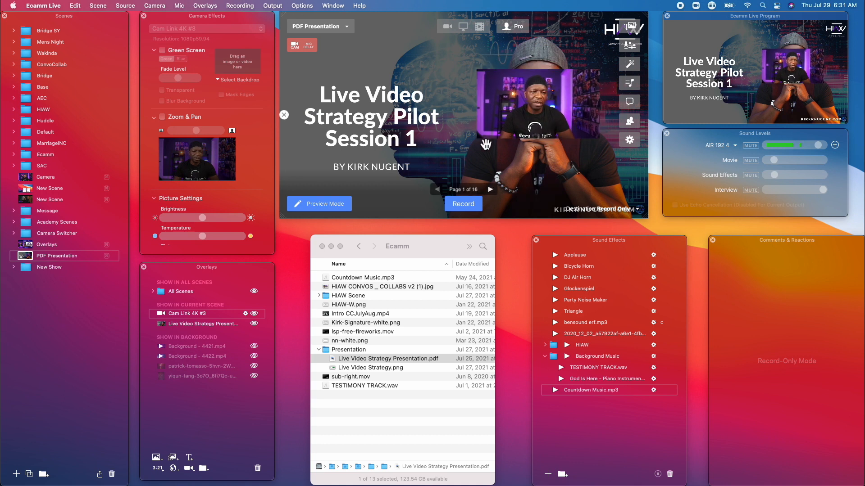
drag(477, 138, 503, 145)
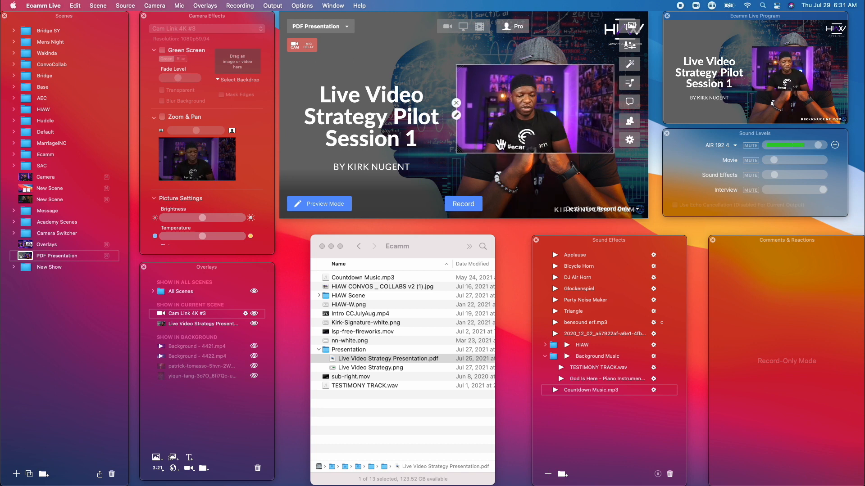
mouse_move(533, 93)
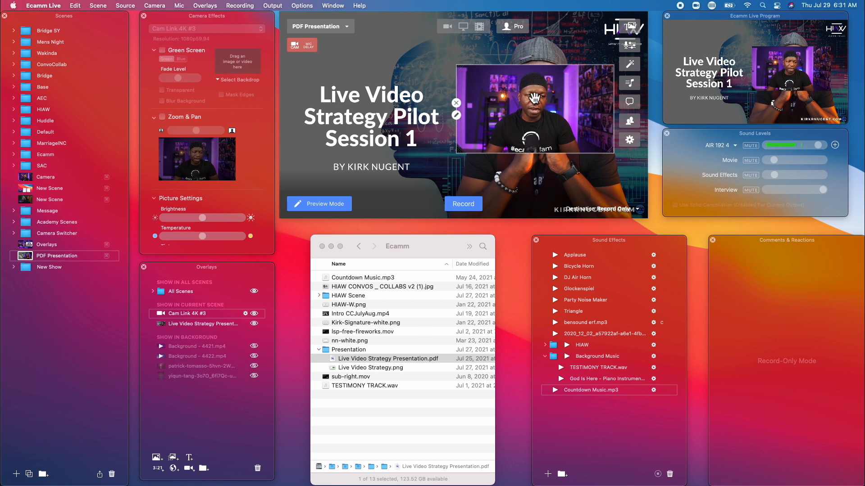
drag(545, 118, 556, 119)
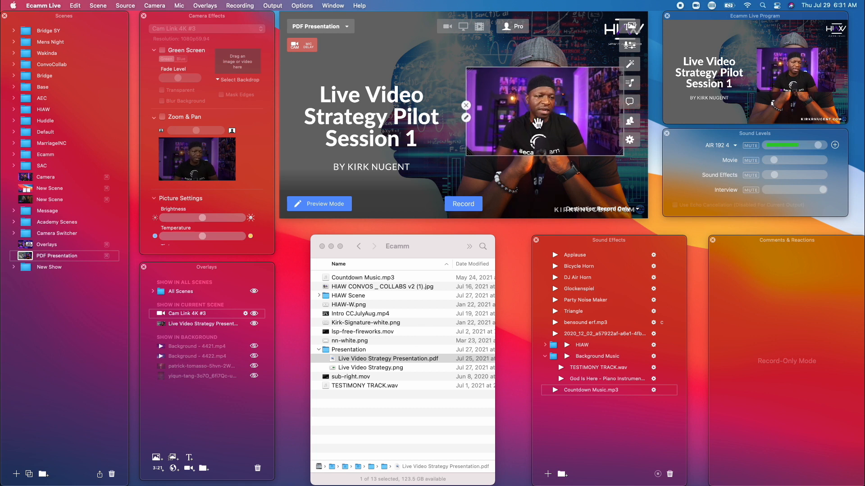
Preview Live Video Strategy.png and add it as a current-scene overlay above the Cam Link 4K #3 camera
mouse_move(508, 209)
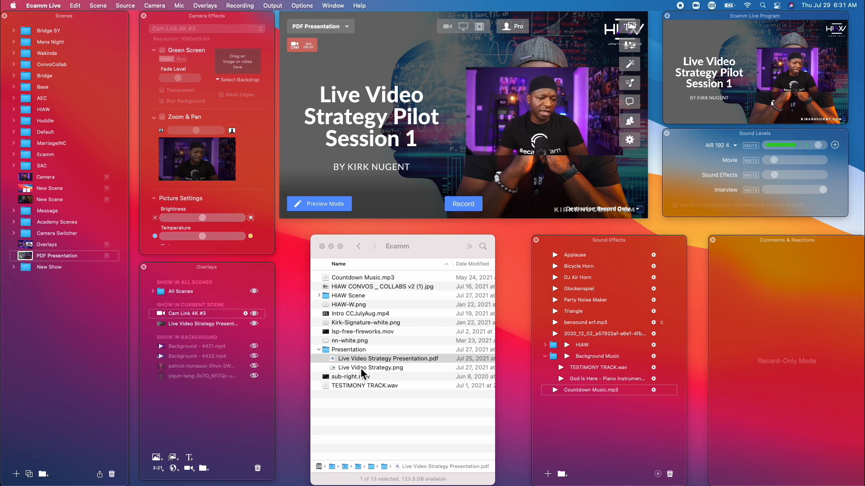
click(373, 369)
click(372, 368)
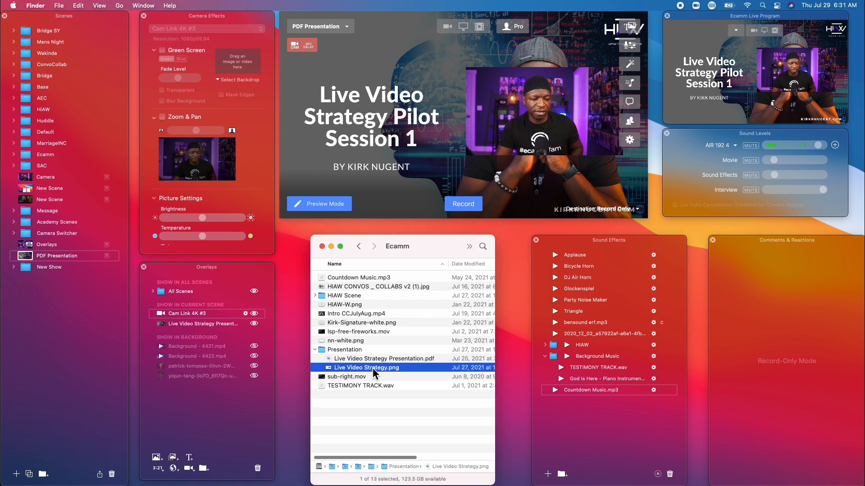
key(space)
key(space)
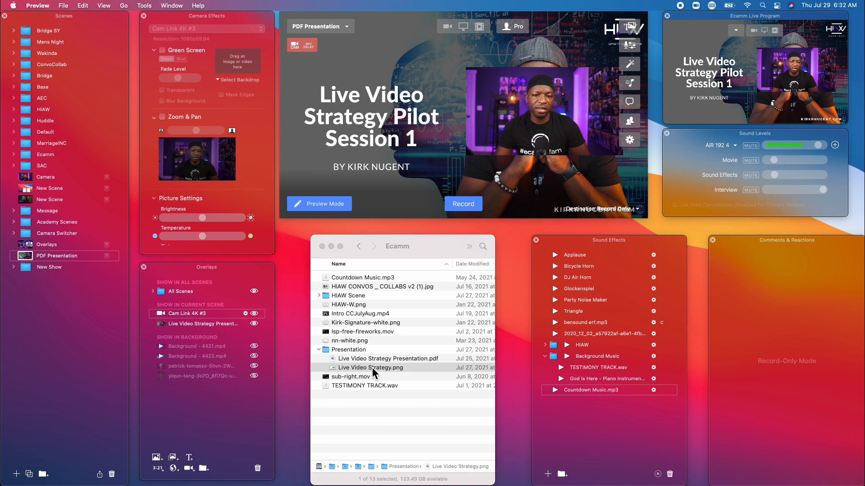
drag(372, 367, 210, 307)
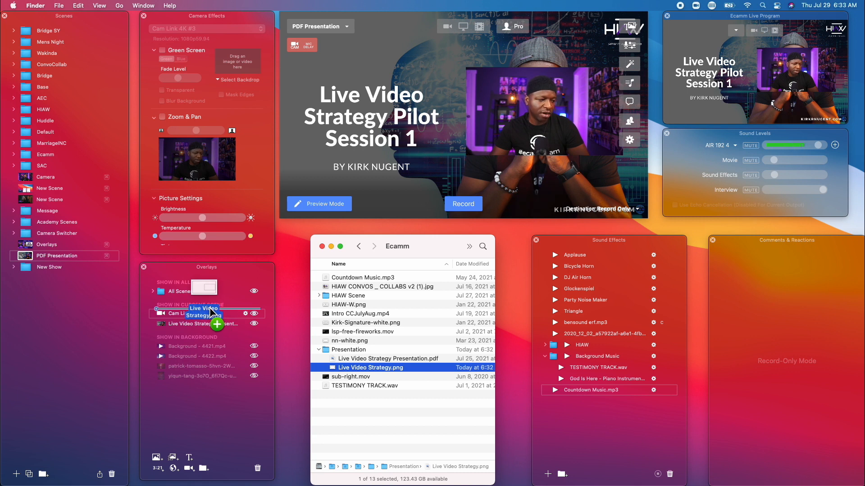
drag(210, 312, 210, 313)
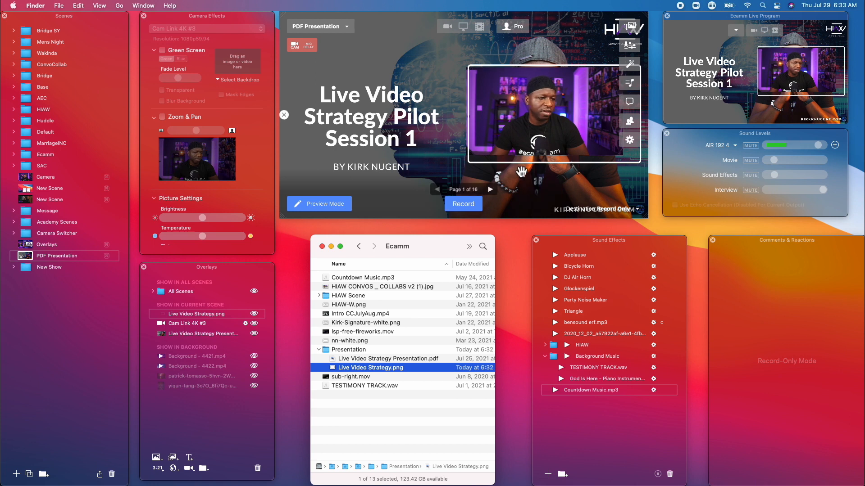
Set the Cam Link 4K #3 overlay's aspect to Custom and stretch it to fill the white frame on the slide
click(525, 138)
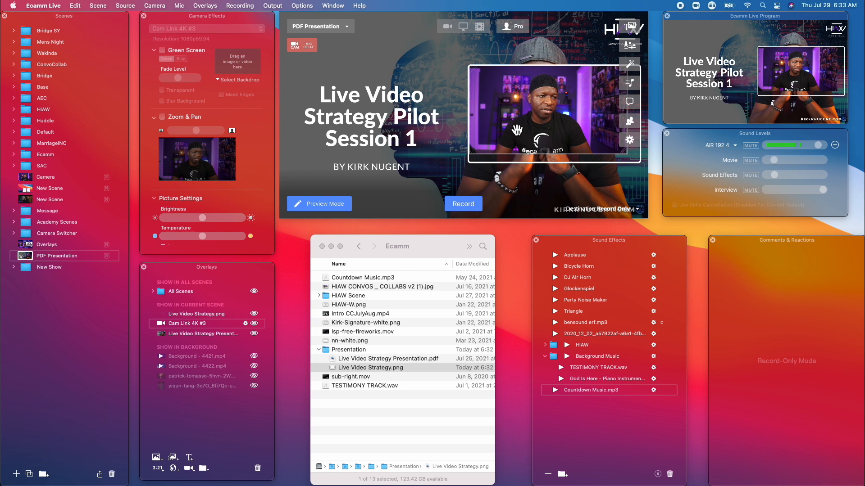
click(522, 136)
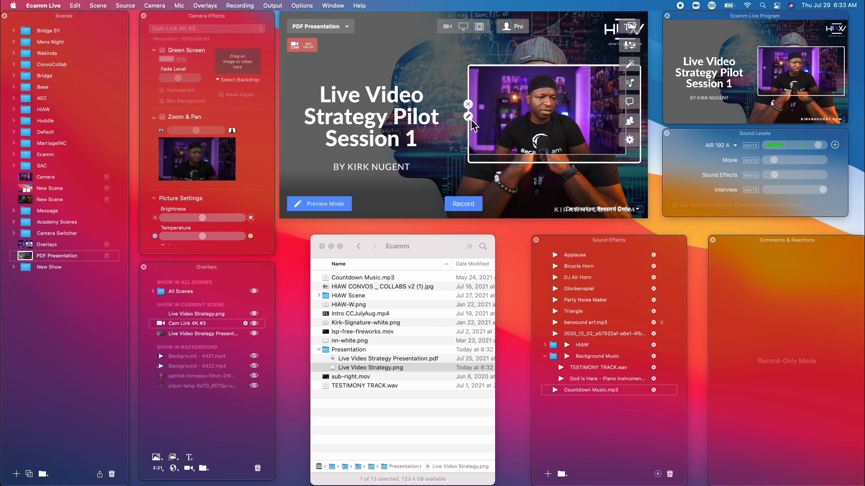
click(469, 116)
click(554, 123)
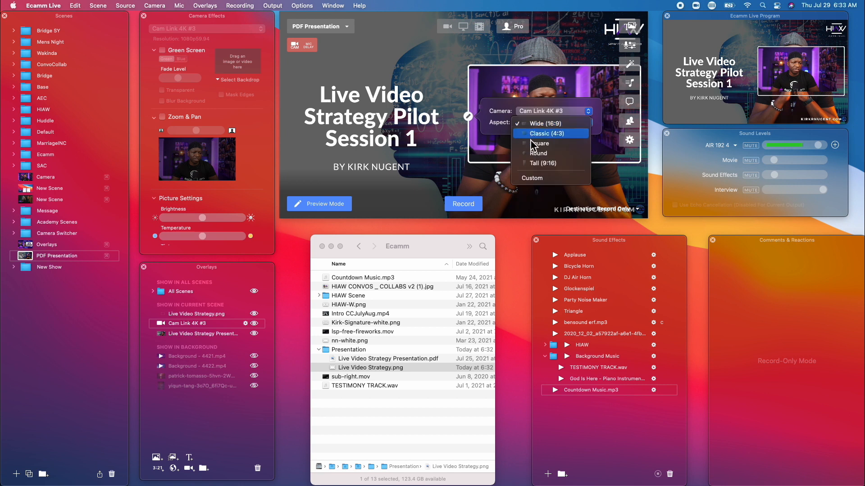
click(539, 181)
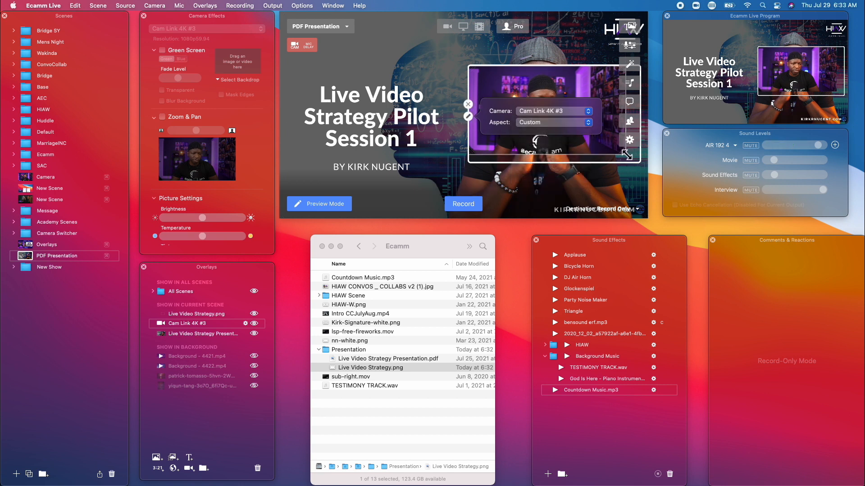
click(633, 157)
drag(633, 158, 638, 160)
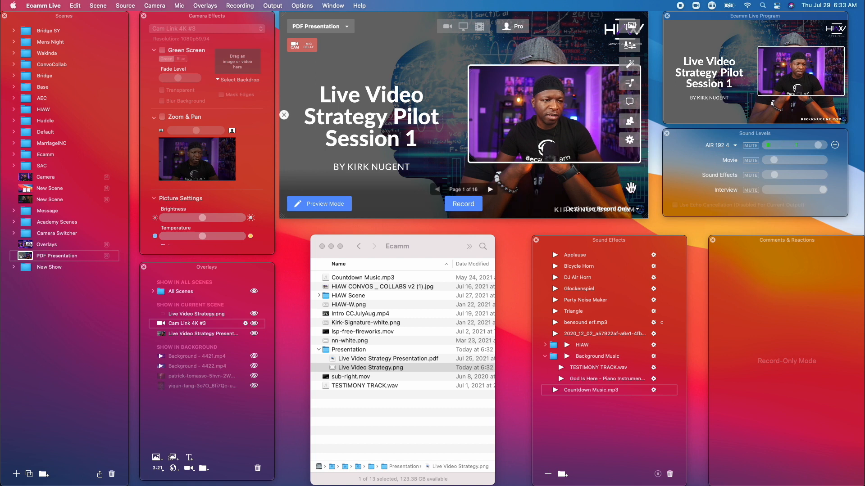
Lock the frame image, Cam Link 4K #3, and PDF presentation overlays in the current scene
click(245, 315)
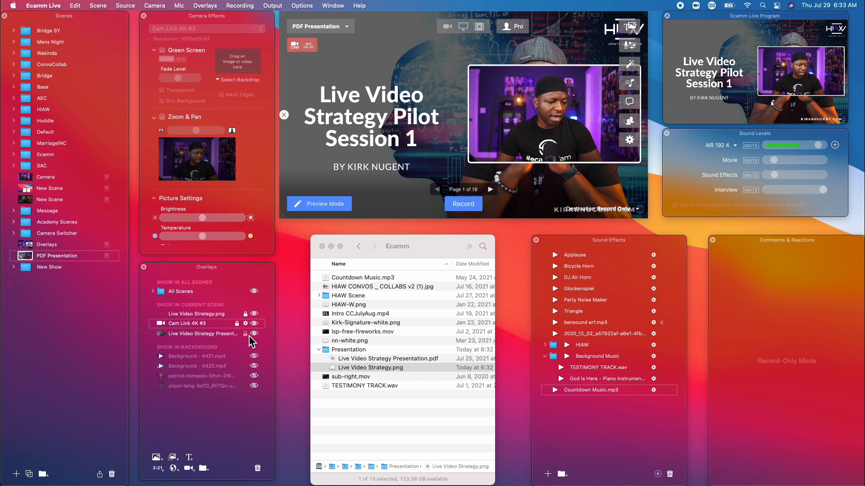
click(246, 335)
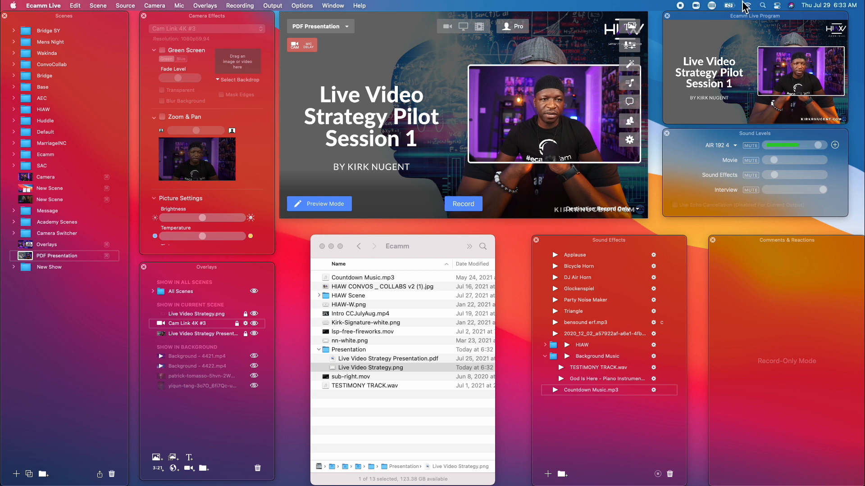
Open the Stream Deck configuration, inspect the Prev PDF Page and Next PDF Page keys on the Stream Deck XL, and close it
click(712, 6)
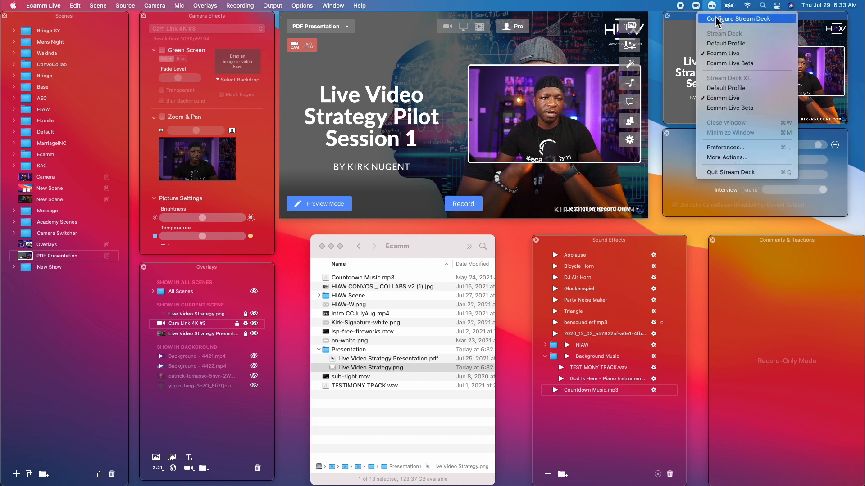
click(714, 19)
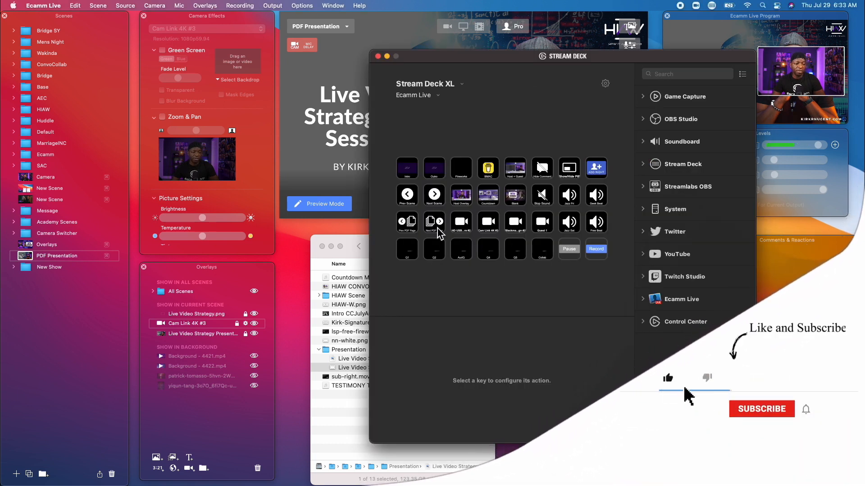
click(416, 232)
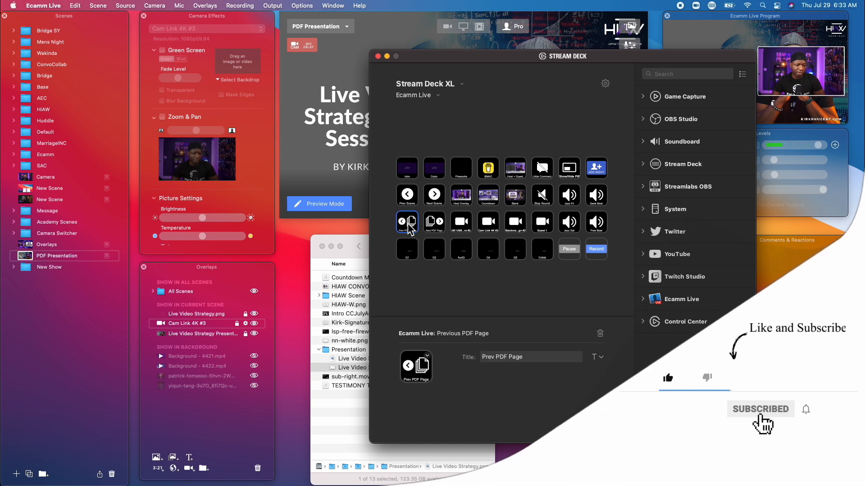
click(437, 224)
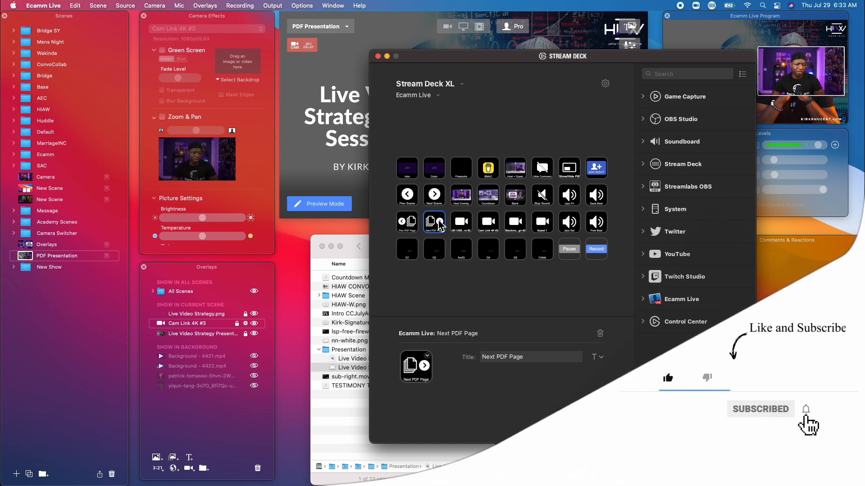
click(410, 223)
click(435, 225)
click(409, 223)
click(438, 226)
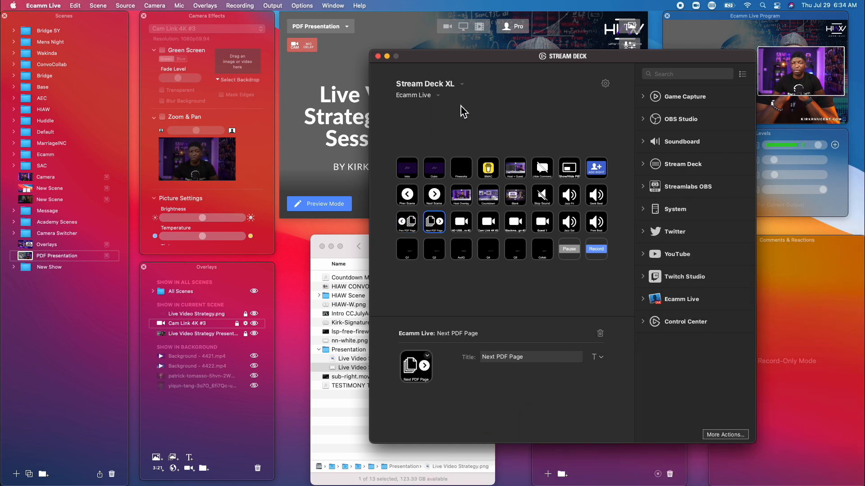
click(381, 59)
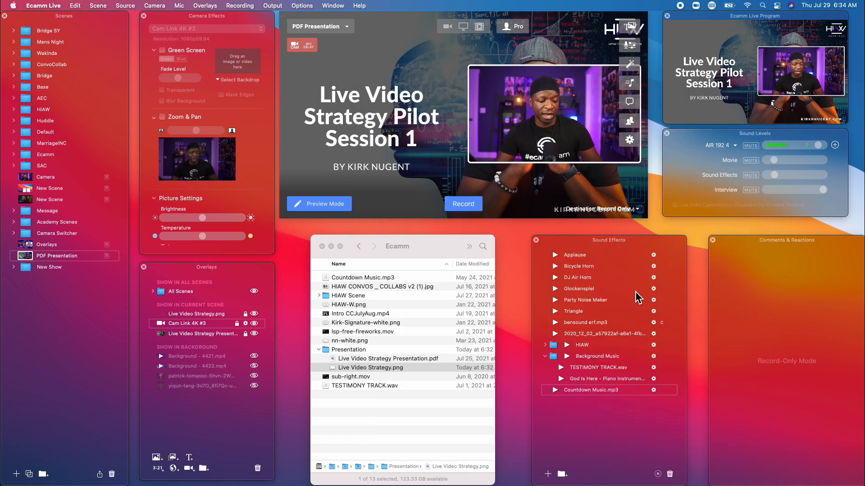
Page the PDF forward from the title slide to "How can my Avatar help me and How important is Defining it?"
key(Page_Down)
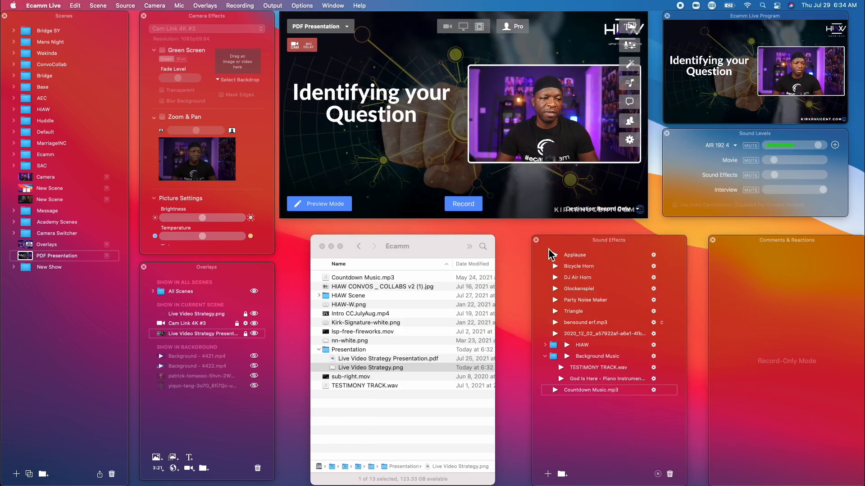
key(Page_Down)
key(Page_Down)
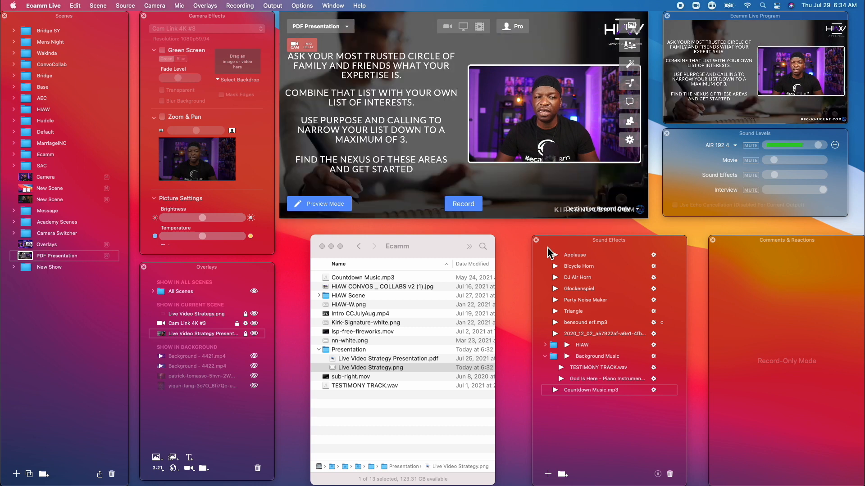
key(Page_Down)
key(Page_Down)
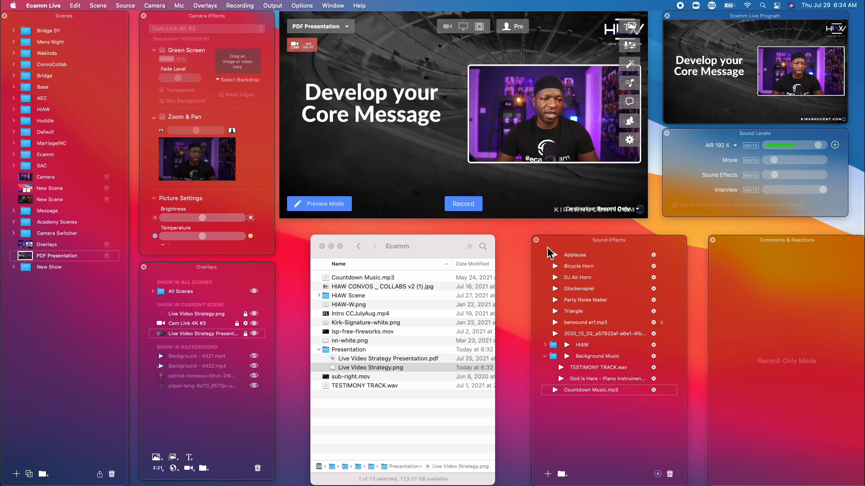
key(Page_Down)
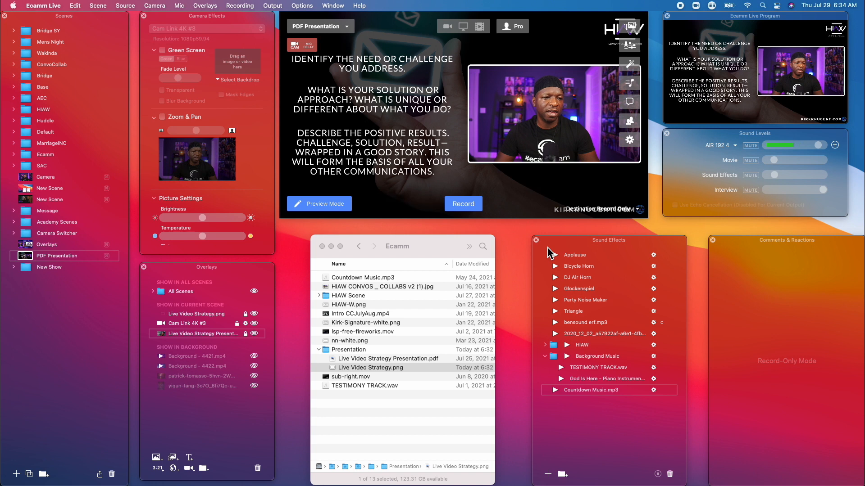
key(Page_Down)
key(Page_Down)
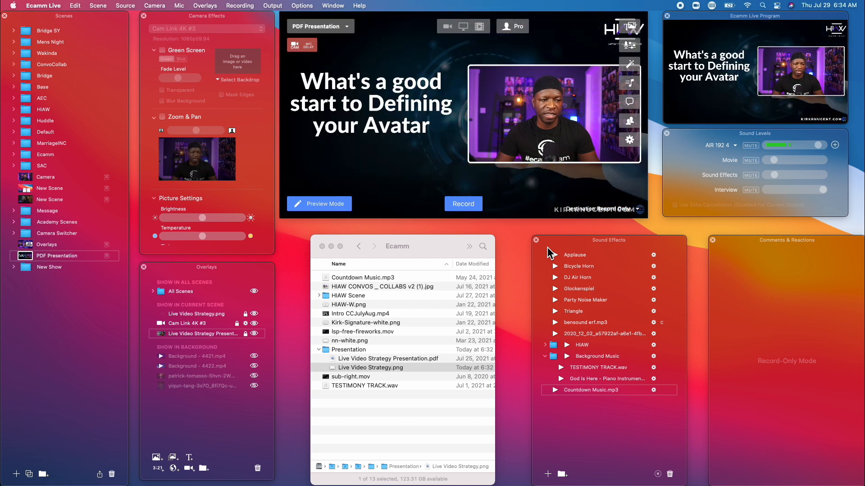
key(Page_Down)
key(Page_Down)
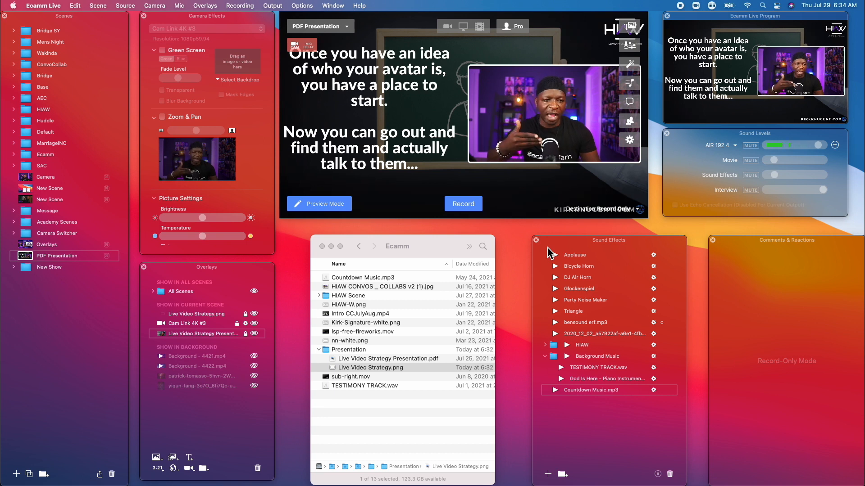
mouse_move(180, 324)
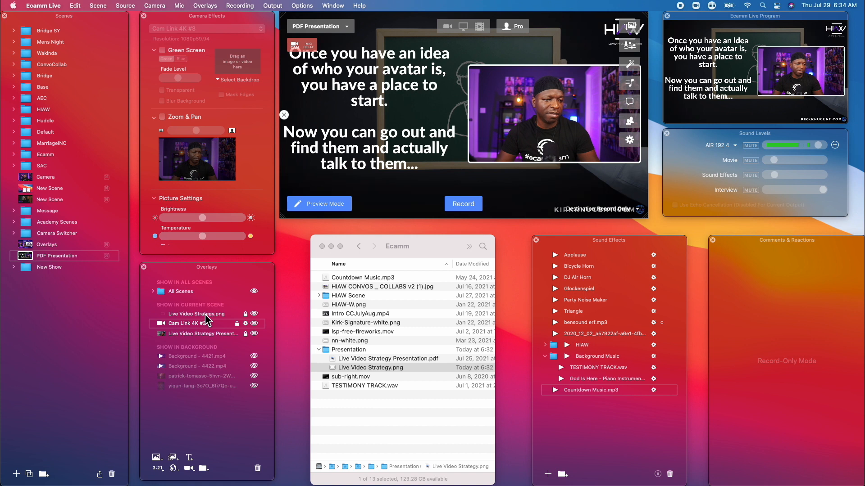
key(Right)
key(Right)
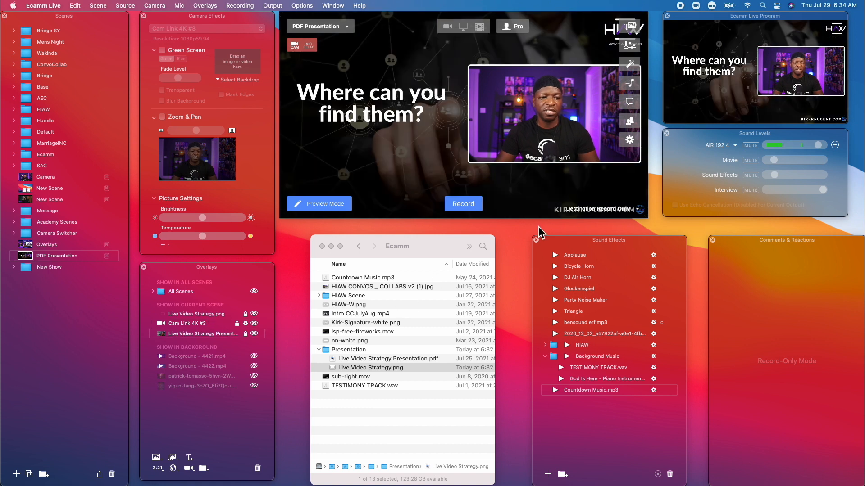
key(Right)
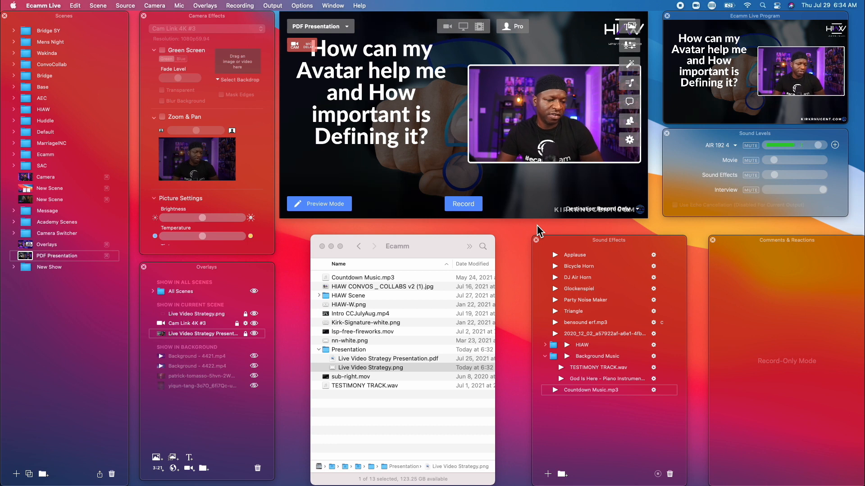
Switch to the Camera scene and expand the New Show folder in the scene list
mouse_move(526, 207)
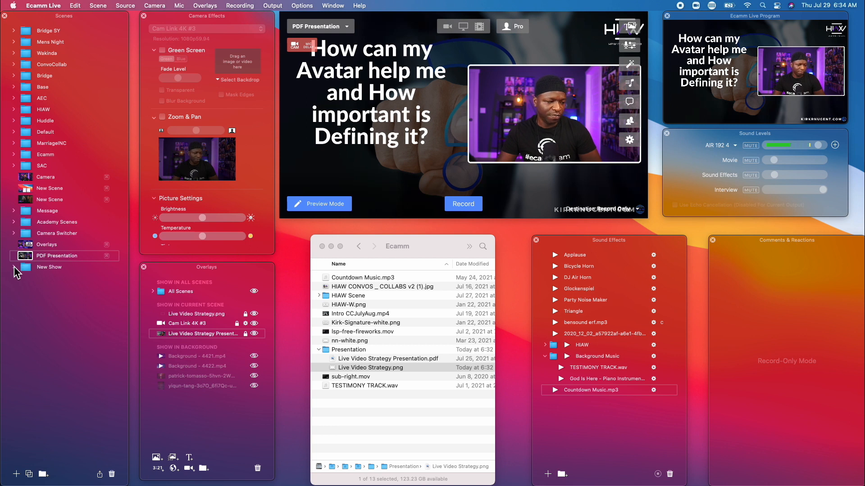
click(26, 177)
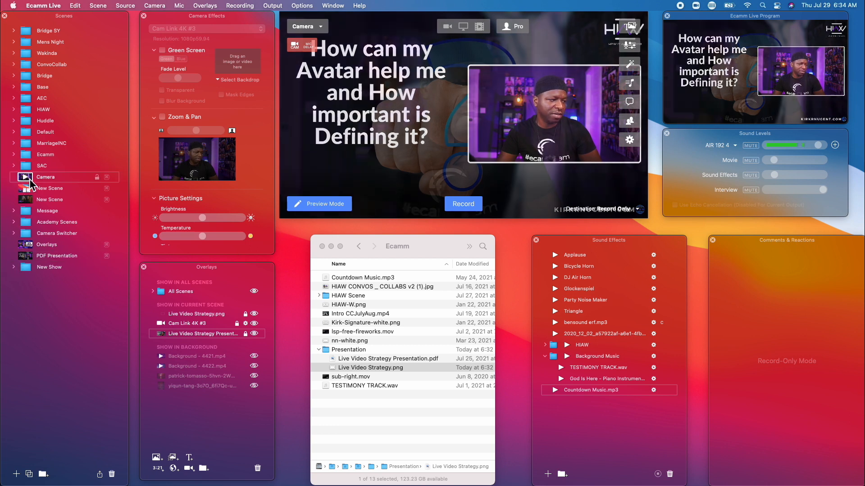
click(14, 267)
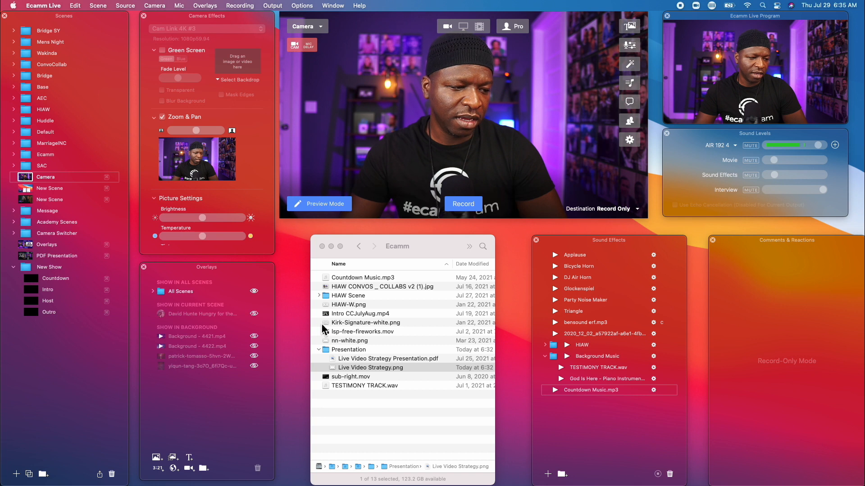
Switch to Finder, collapse the Presentation folder, and expand the HIAW Scene folder, selecting Background 1.png
click(319, 351)
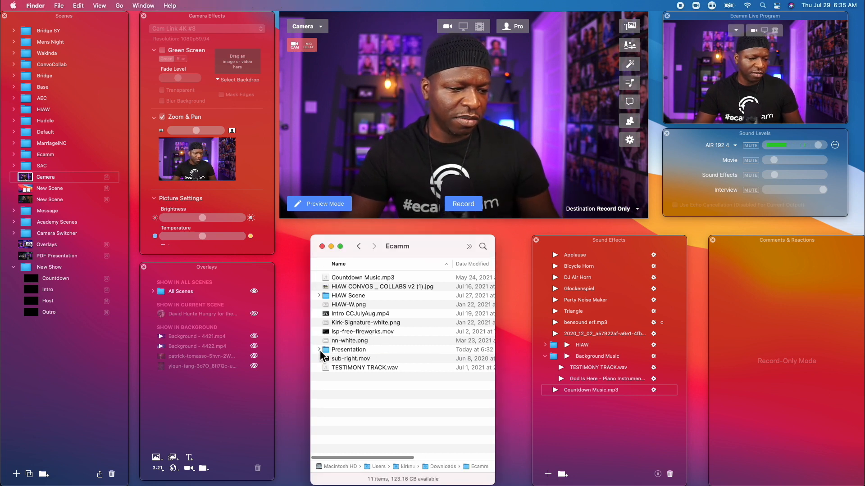
click(318, 296)
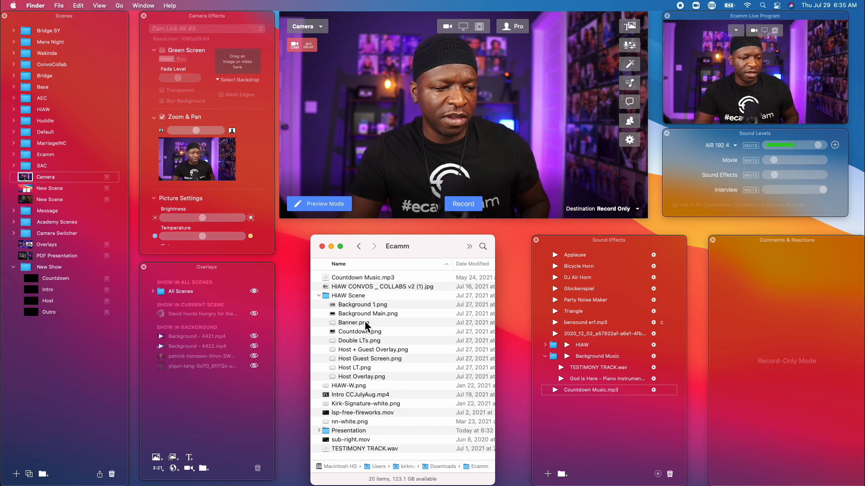
click(358, 331)
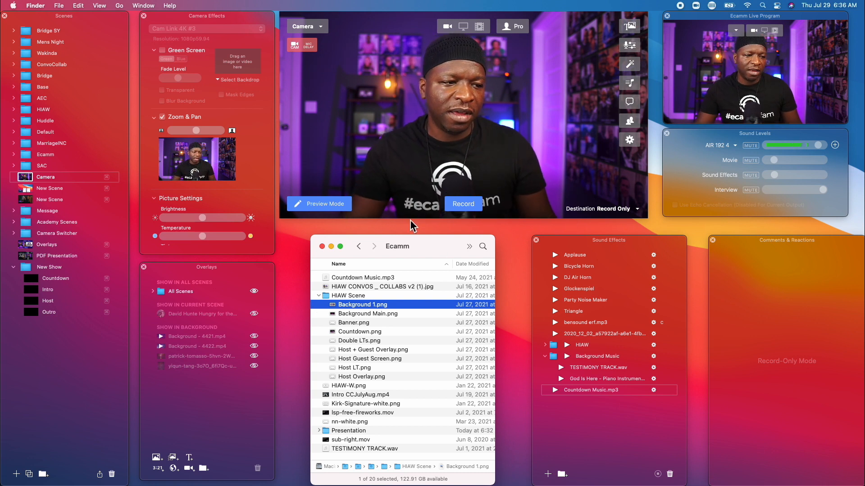
Turn on Preview Mode in Ecamm Live and open the New Show folder's Countdown scene for editing off air
click(336, 206)
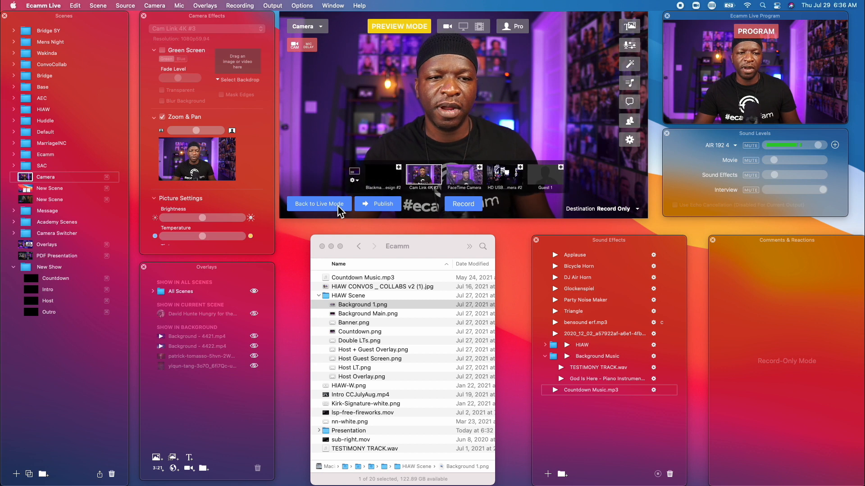
mouse_move(747, 30)
mouse_down()
mouse_move(702, 30)
mouse_move(760, 30)
mouse_move(747, 25)
mouse_up()
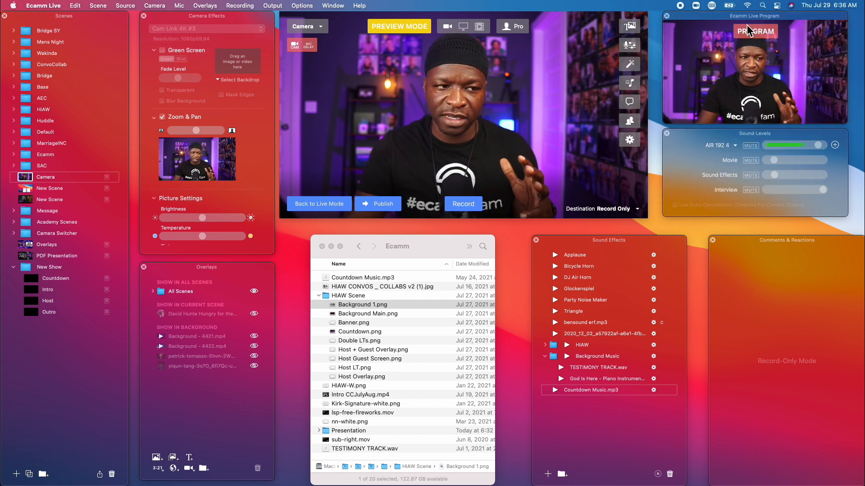
mouse_move(485, 72)
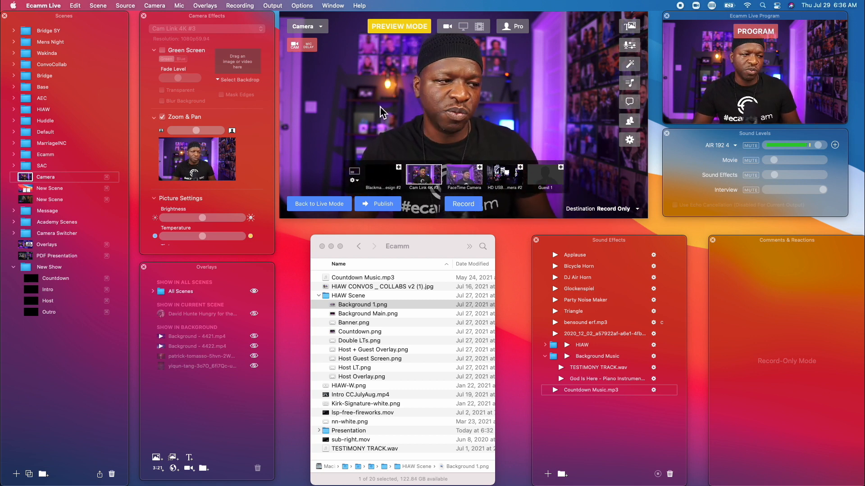
click(33, 281)
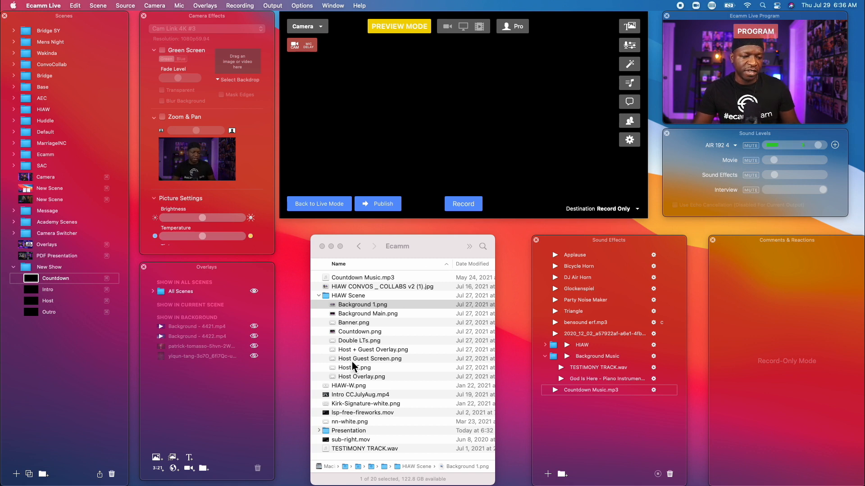
Add Countdown.png to the Countdown scene as a locked current-scene overlay and attach Countdown Music.mp3 as its sound
drag(365, 332, 193, 314)
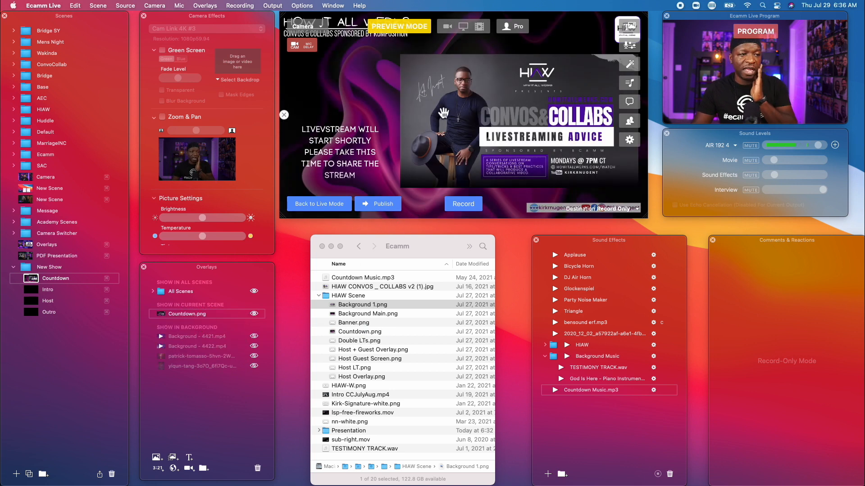
mouse_move(251, 315)
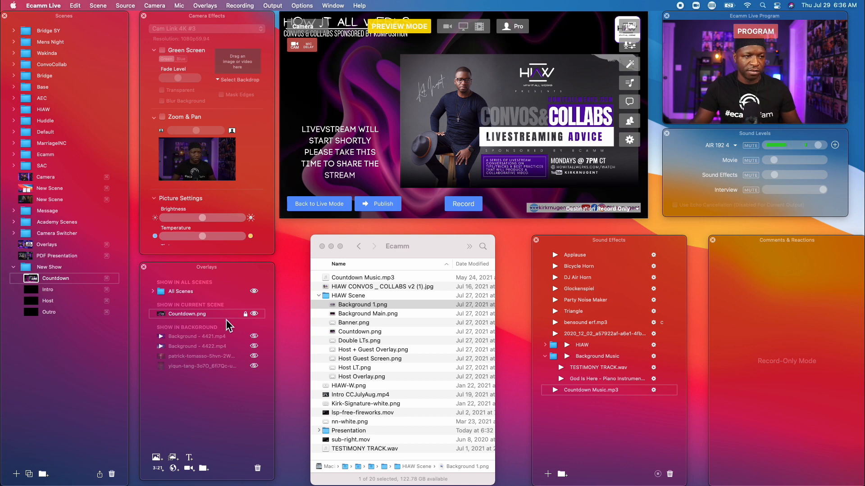
drag(367, 283, 358, 96)
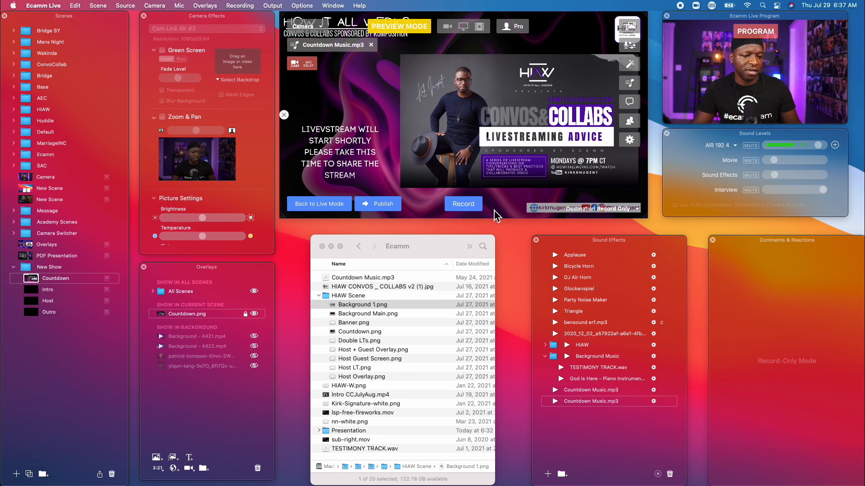
Examine the volume, looping, hot key and scene options of the attached Countdown Music.mp3 sound
click(656, 402)
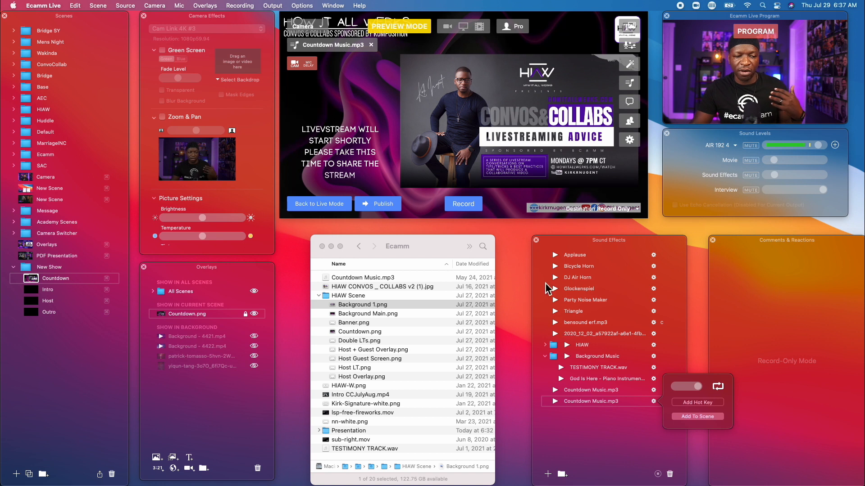
click(388, 98)
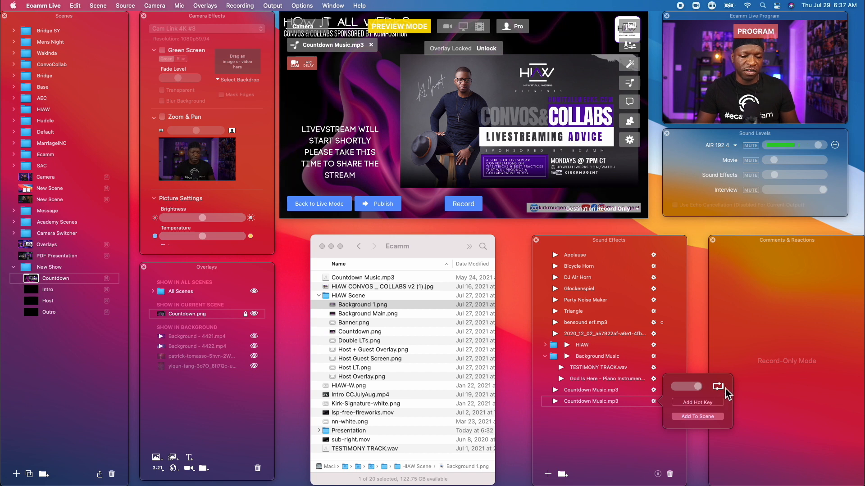
click(654, 404)
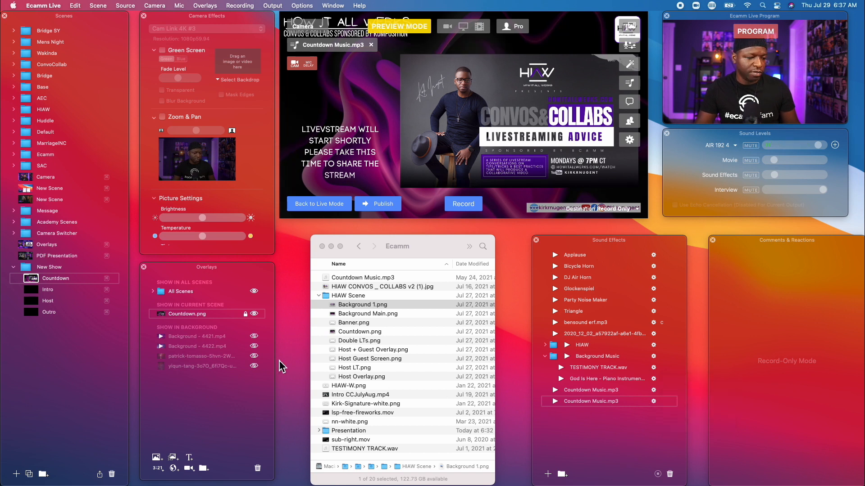
Add an auto-starting countdown overlay with a duration of 00:03:33 that goes to the next scene when finished
click(157, 469)
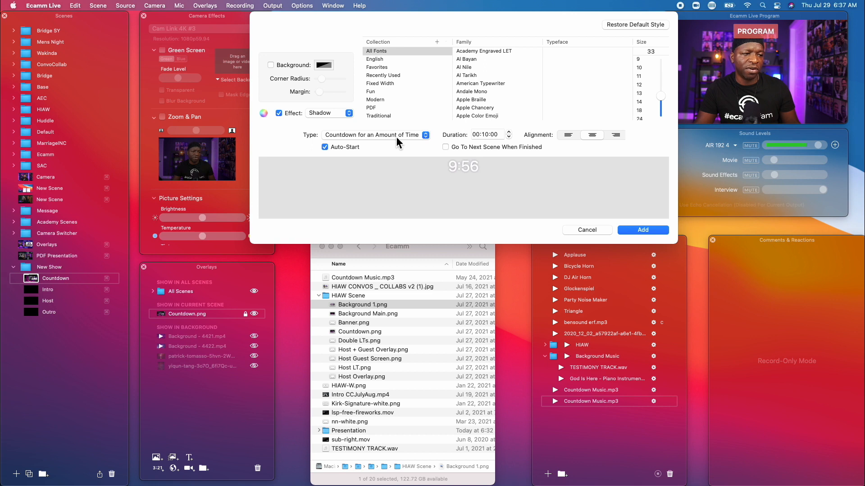
click(486, 133)
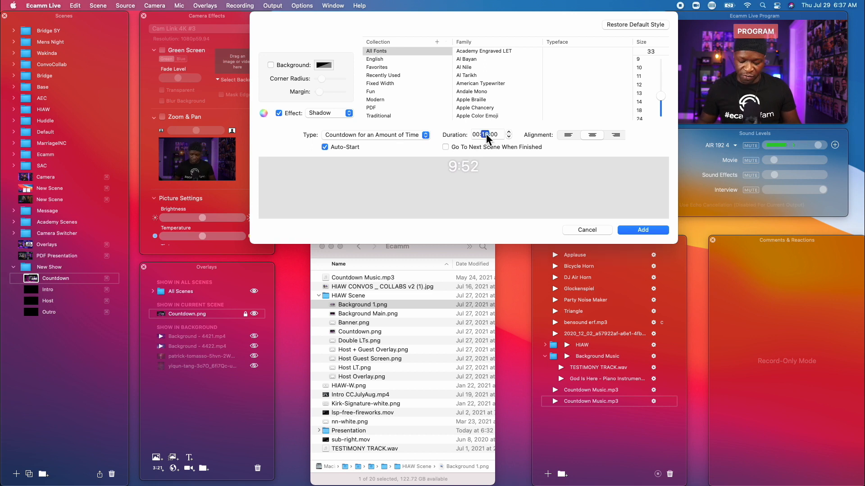
text(3:)
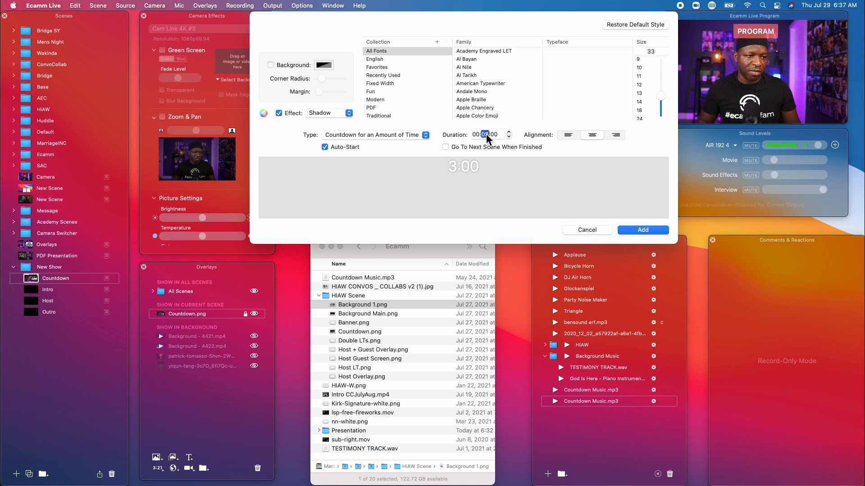
text(33)
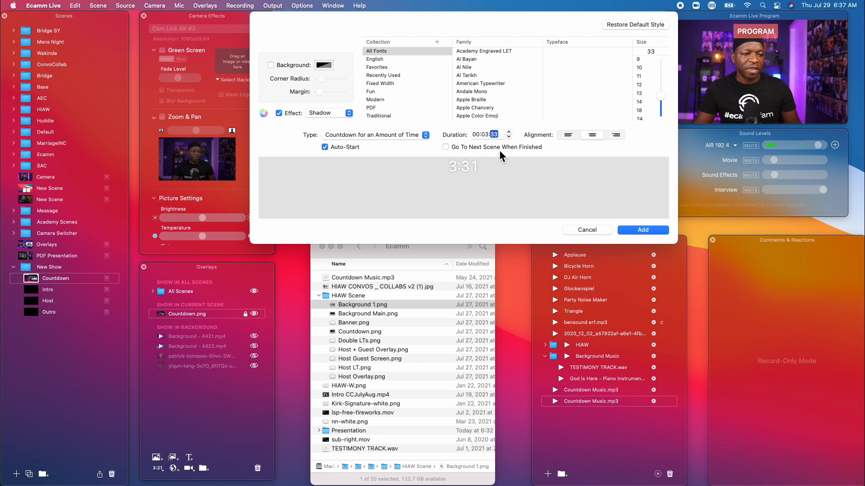
click(491, 147)
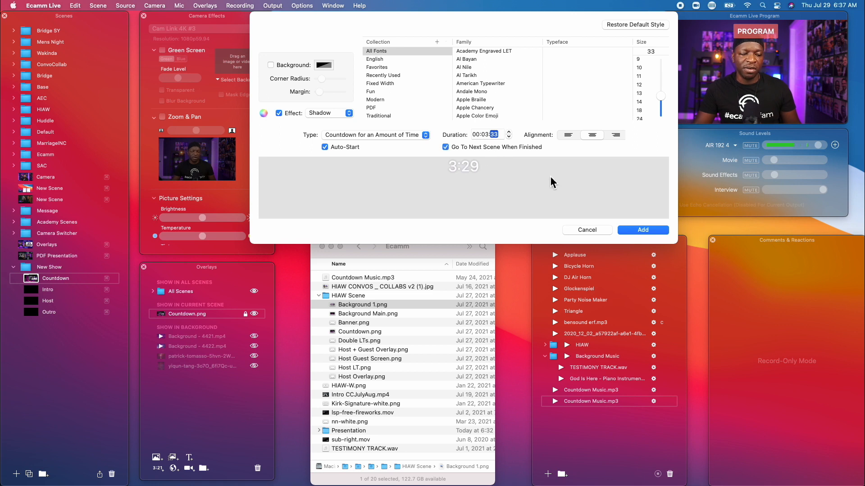
click(639, 230)
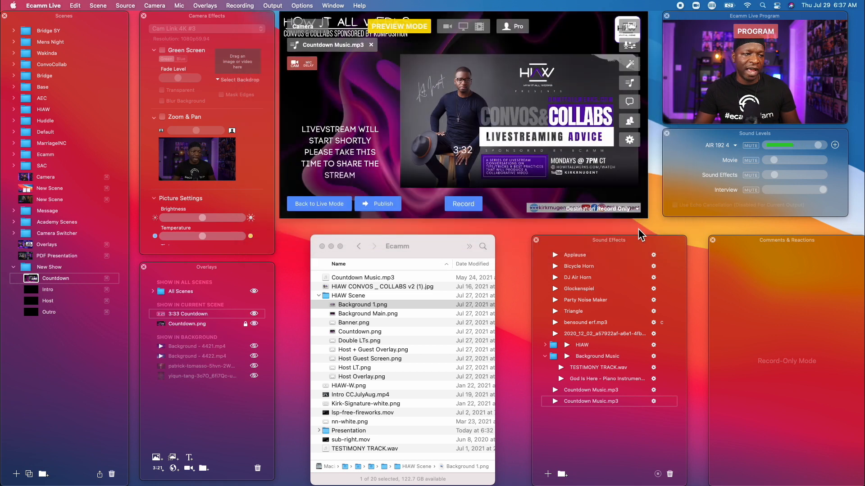
Enlarge the countdown timer, place it above the livestream-will-start-shortly text, and lock its overlay
mouse_move(470, 155)
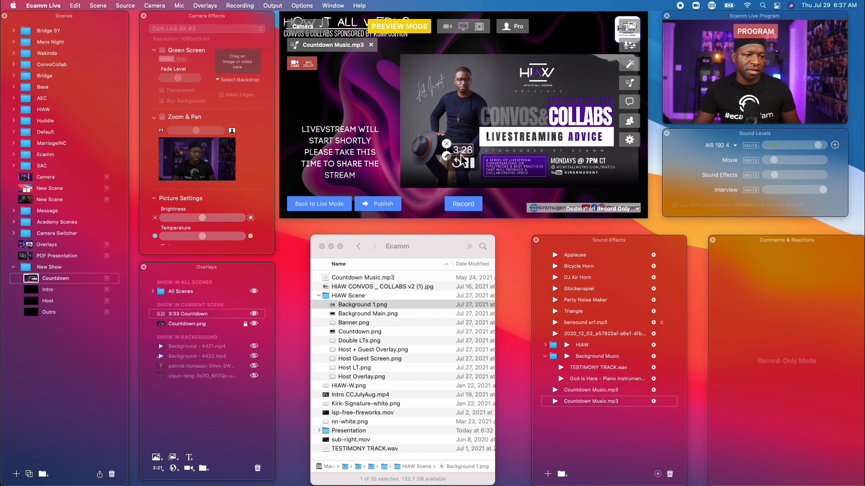
drag(475, 154, 542, 188)
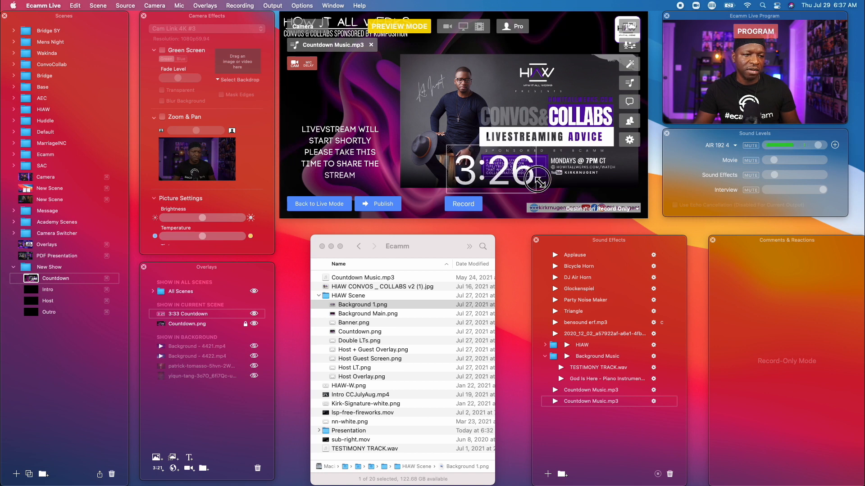
drag(495, 174, 345, 99)
drag(383, 72, 368, 87)
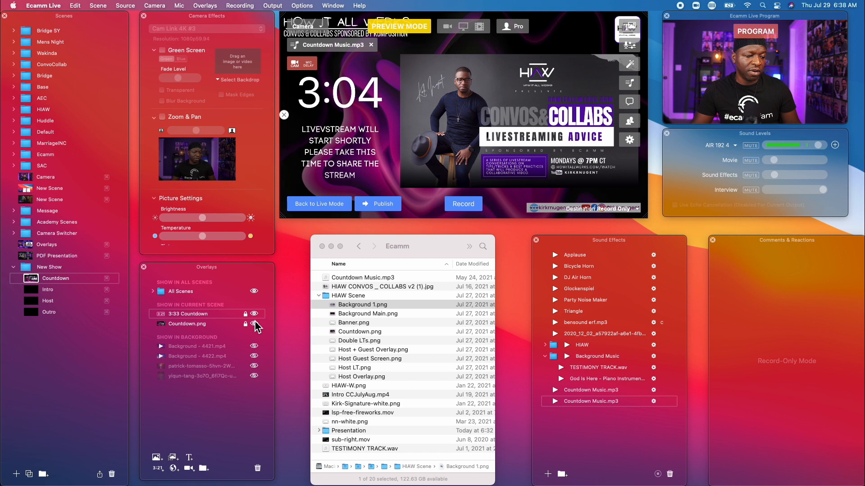
Lock the Countdown scene and publish it to the live program
click(97, 278)
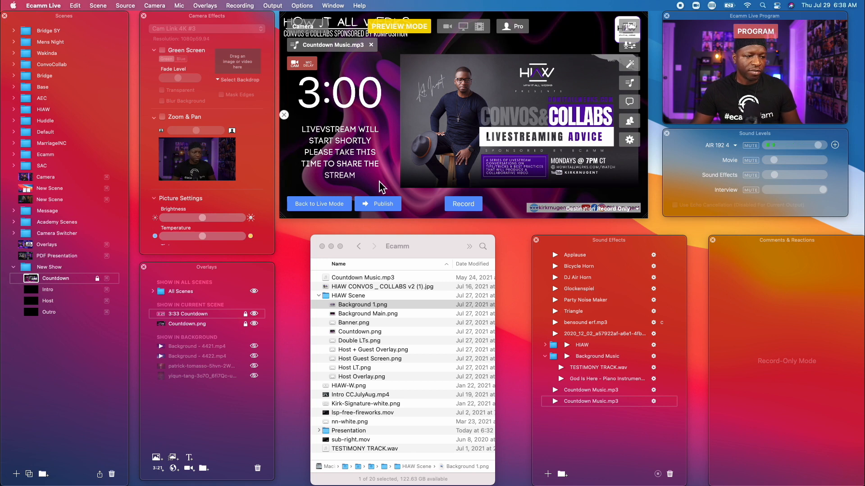
click(383, 204)
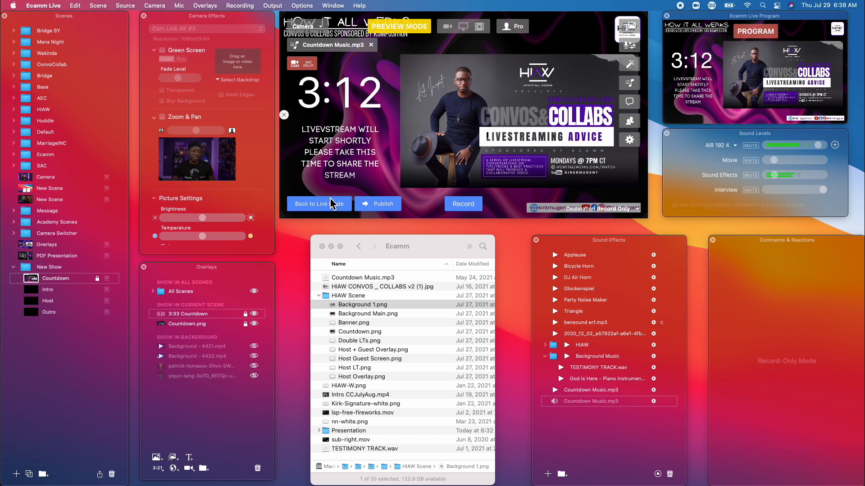
Load Intro CCJulyAug.mp4 from the Ecamm folder in Downloads as the video source of the Intro scene
click(34, 291)
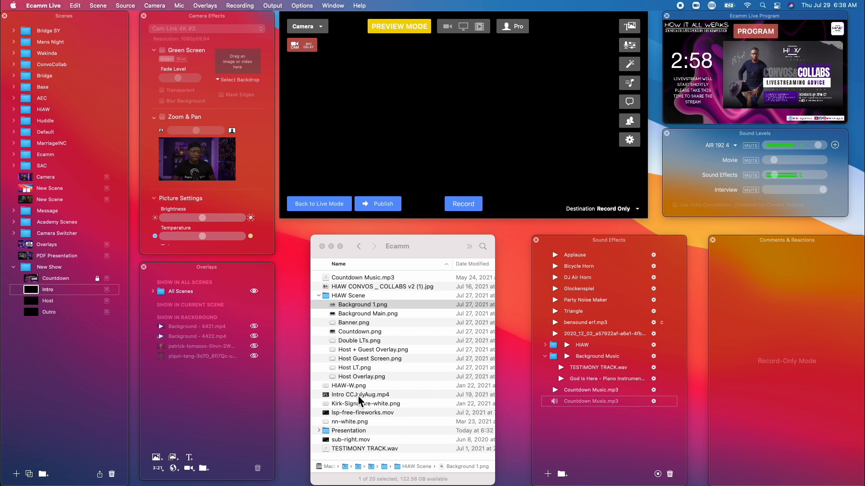
click(480, 27)
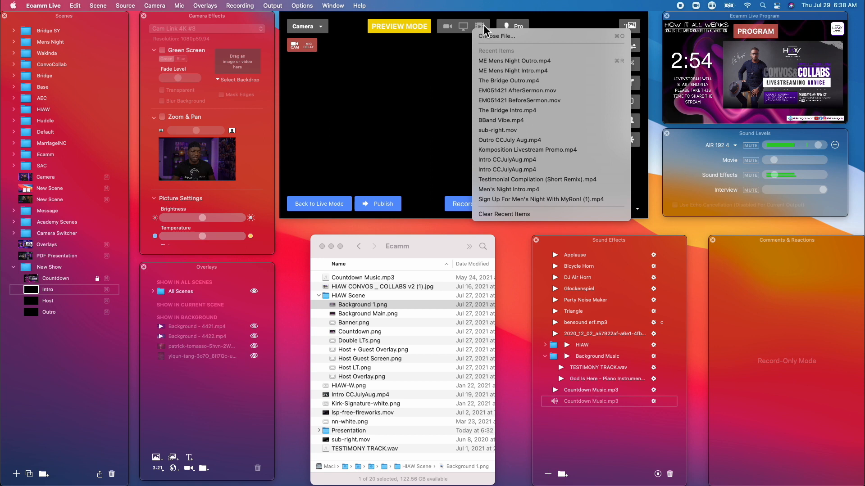
click(492, 38)
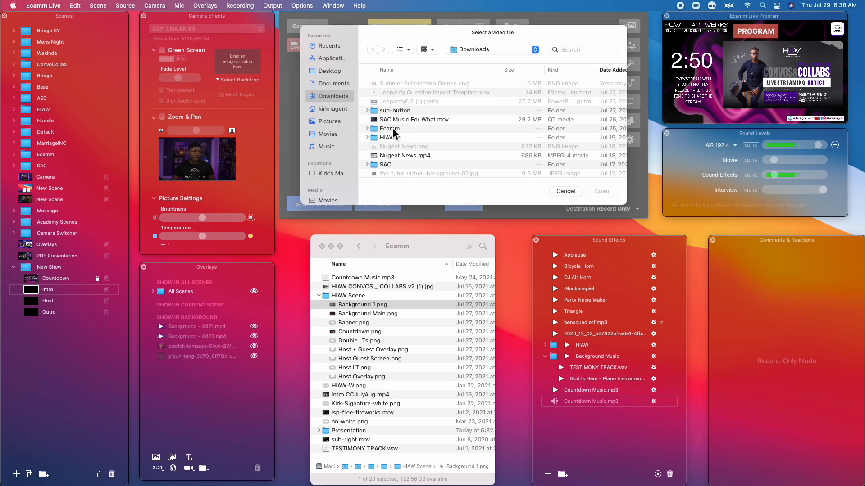
click(368, 129)
scroll(383, 127, down, 2)
scroll(400, 126, down, 2)
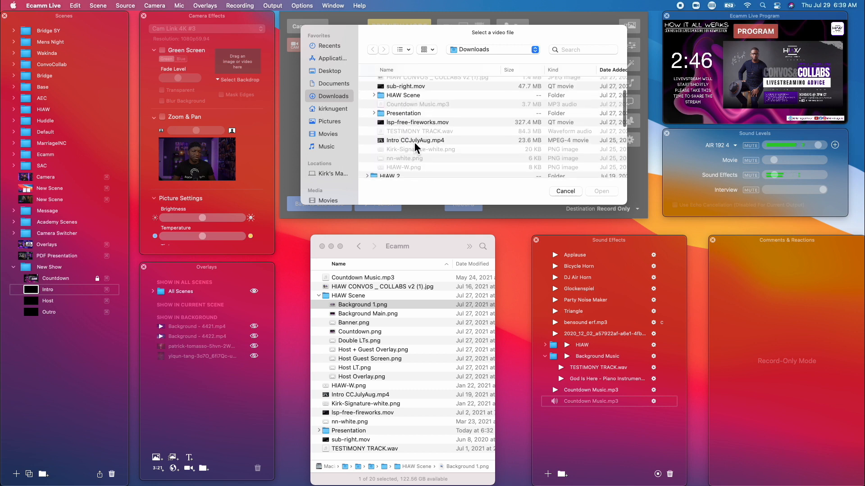
click(414, 142)
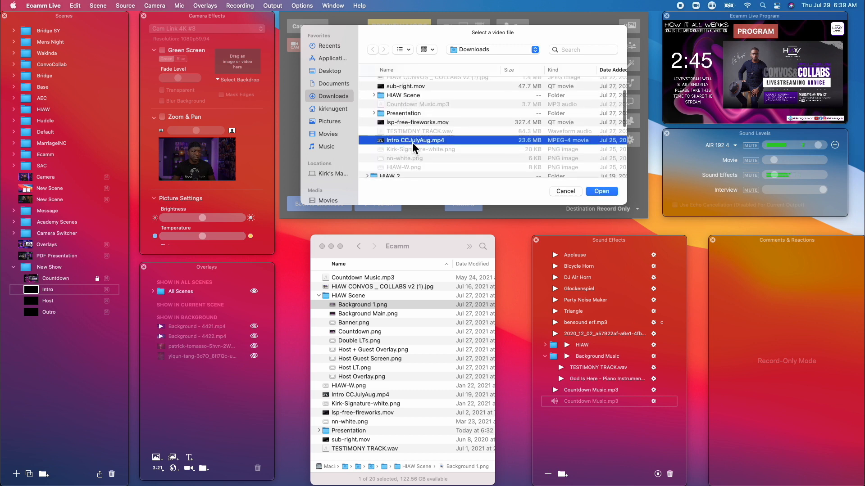
click(595, 191)
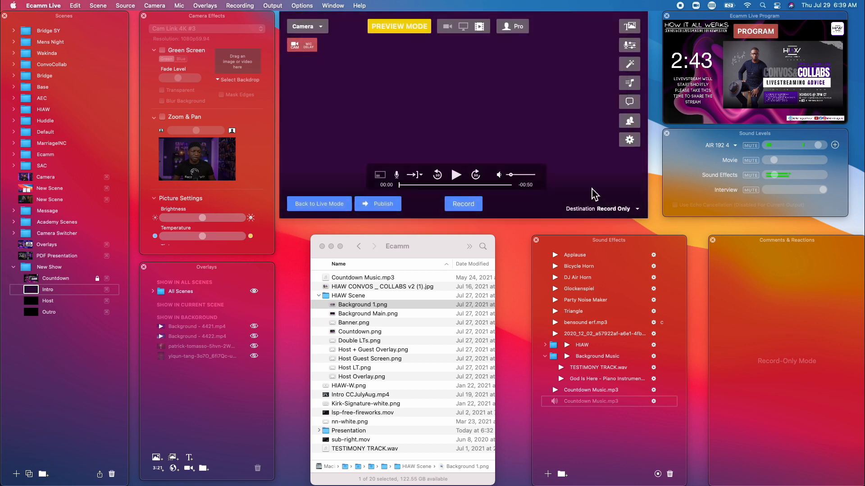
Change the Intro video's end-of-playback action and publish the Intro scene to the live program
click(415, 175)
click(436, 216)
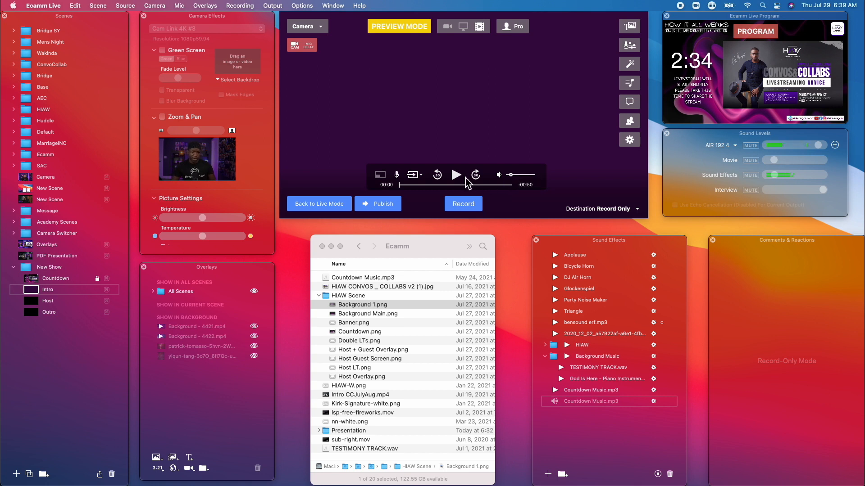
click(385, 205)
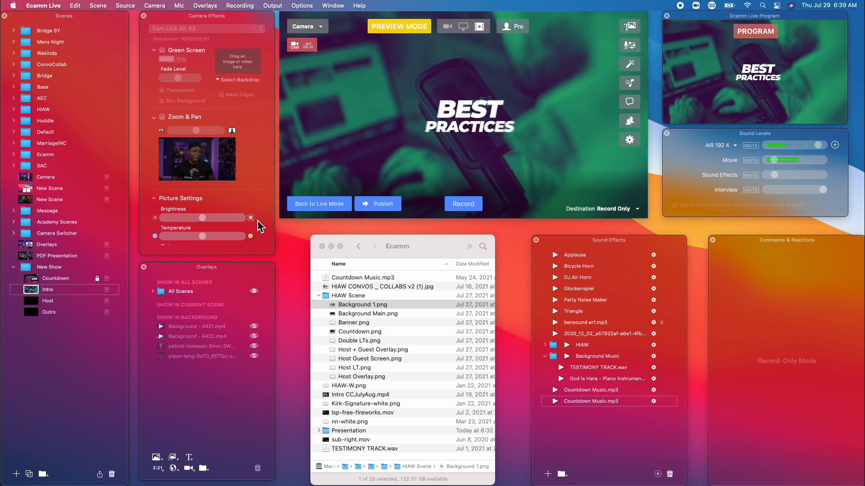
Leave Preview Mode, run the Countdown scene live, and return the program to the Camera scene
click(318, 203)
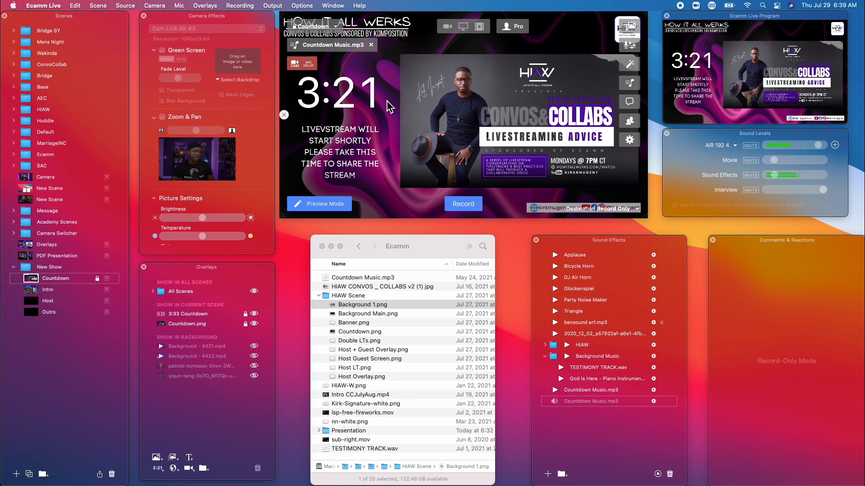
mouse_move(383, 111)
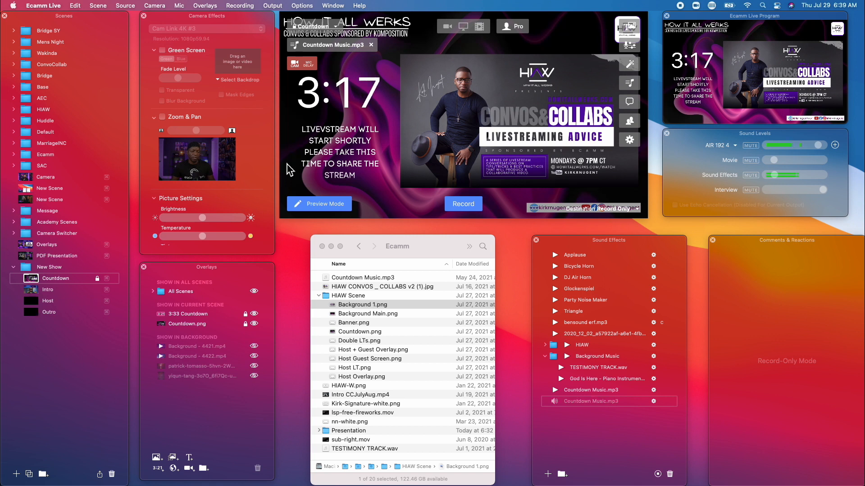
click(26, 178)
Turn Preview Mode back on and open the New Show folder's Host scene for editing off air
mouse_move(326, 192)
click(327, 204)
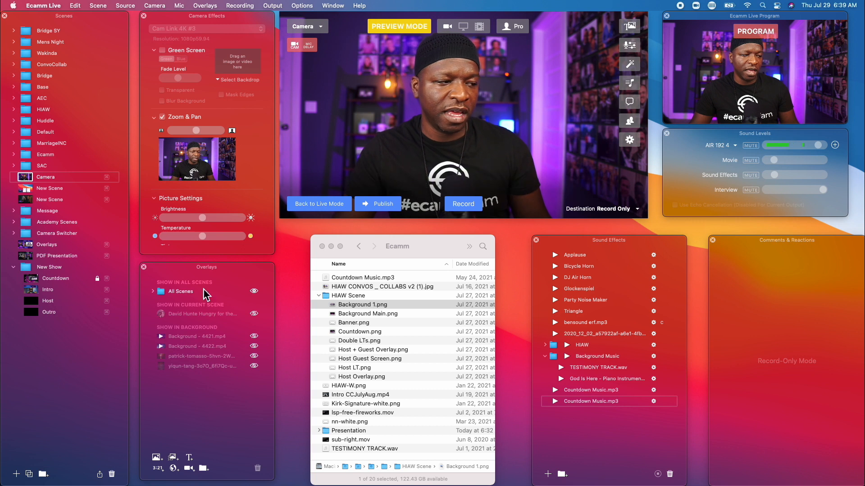
click(32, 307)
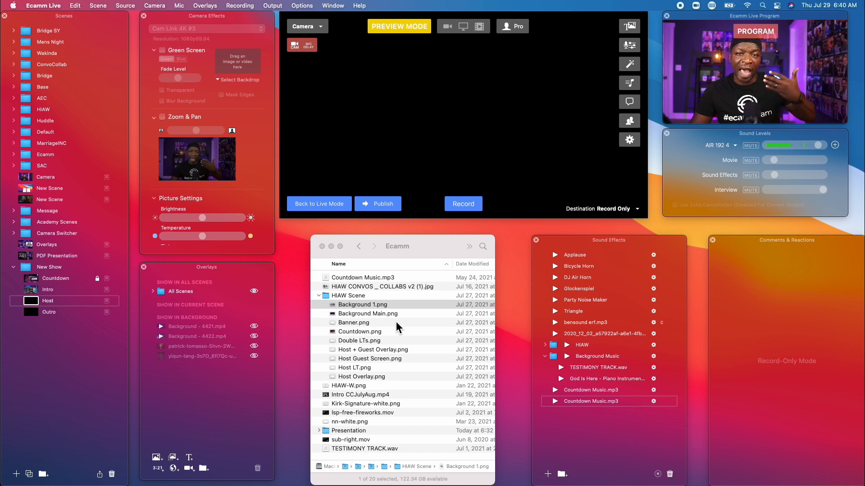
Add Background 1.png and Background Main.png to the Host scene as locked overlays, and hide Background 1.png
click(354, 306)
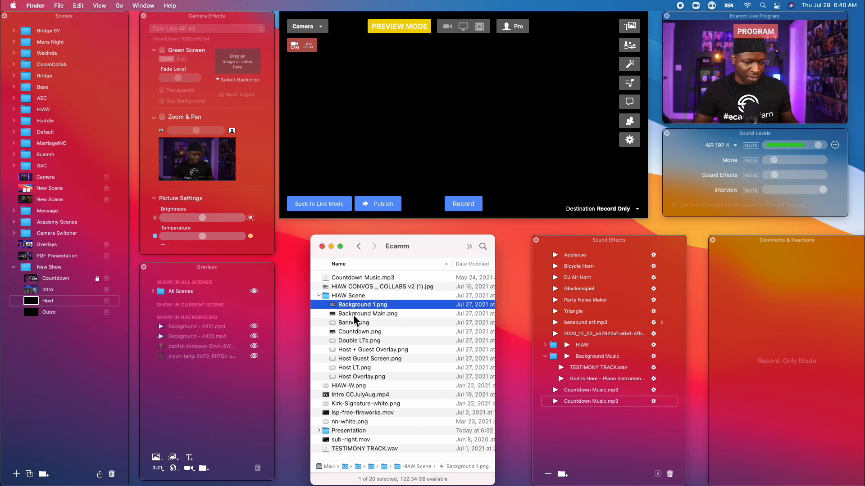
shift+click(353, 314)
drag(364, 313, 207, 312)
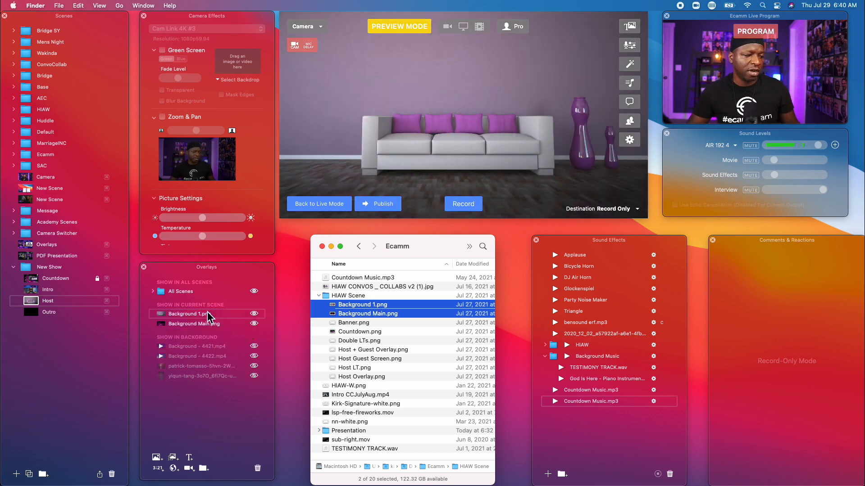
click(246, 325)
click(246, 314)
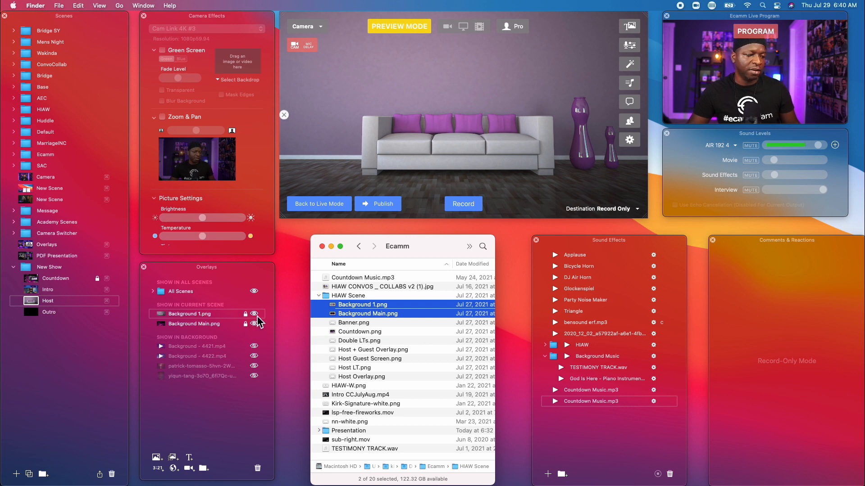
click(254, 315)
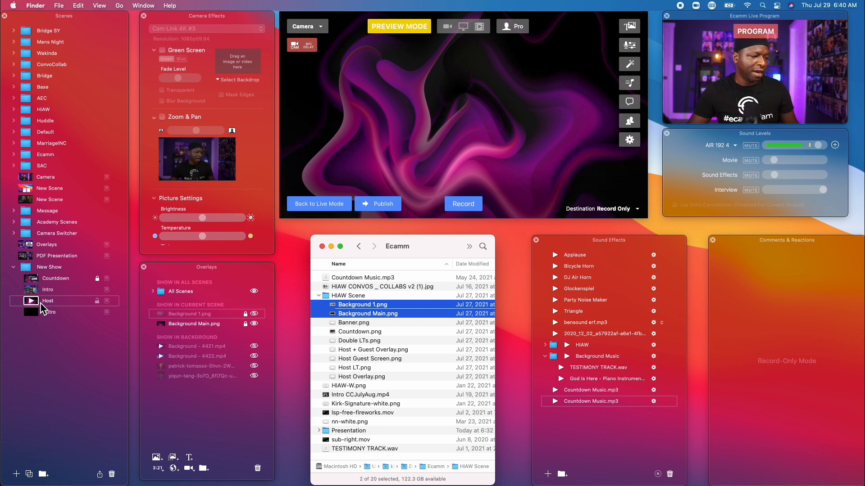
Duplicate the Host scene as Host + Guest, and duplicate that copy as Host Guest Screen
click(28, 474)
text(Host + Guest)
key(Return)
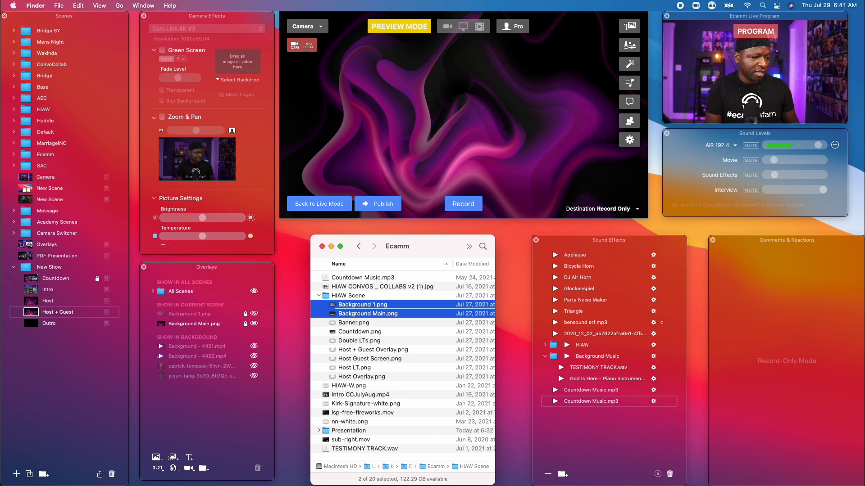
click(29, 474)
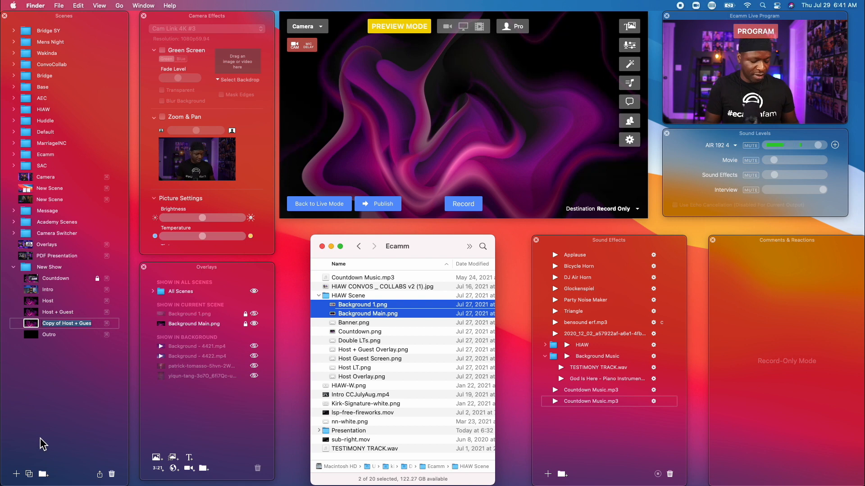
text(Host Guest Screen)
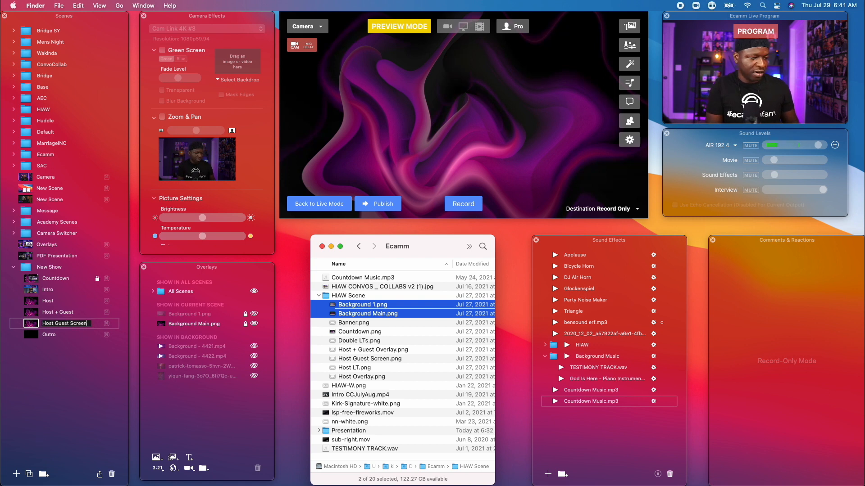
key(Return)
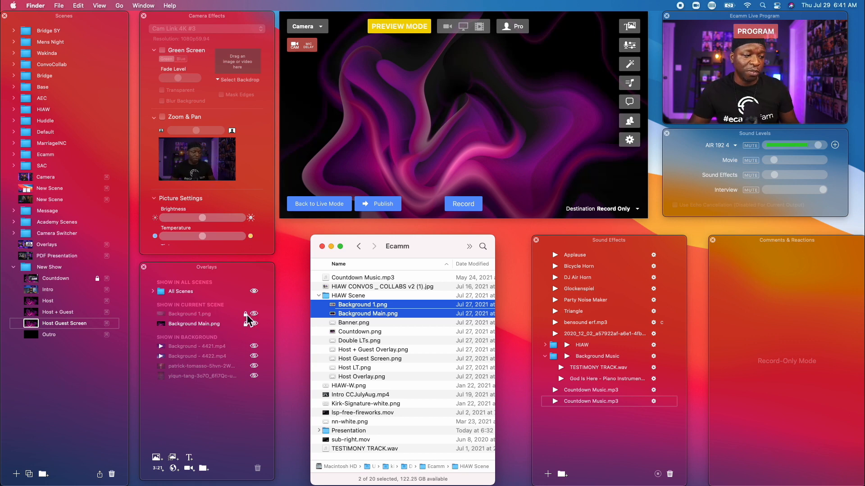
Reopen the Host scene in the New Show folder
click(33, 313)
click(30, 303)
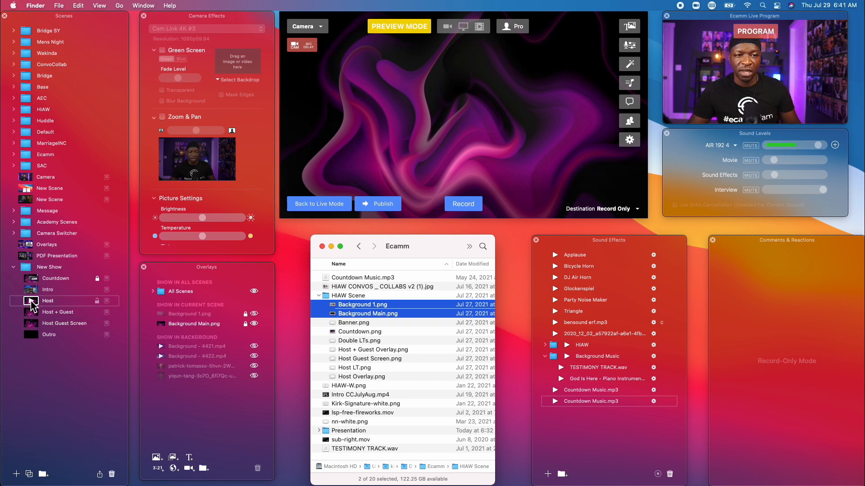
Add Host Overlay.png from the HIAW Scene folder to the Host scene's overlays
click(373, 341)
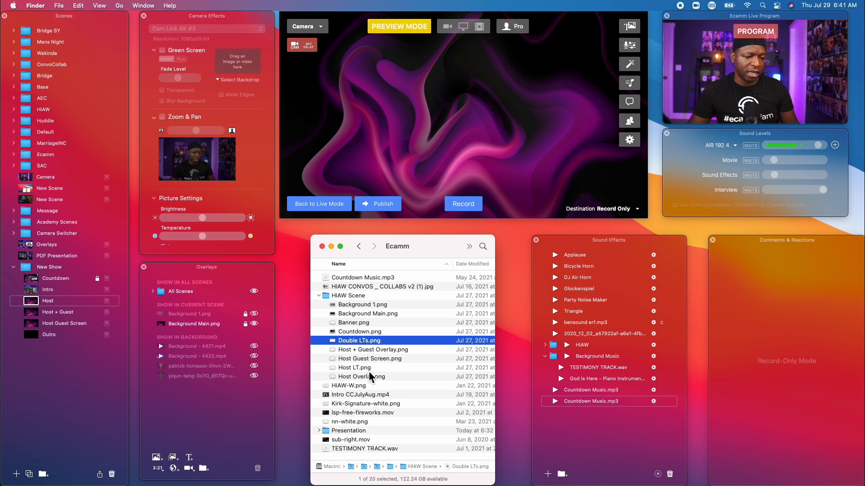
drag(368, 376, 203, 310)
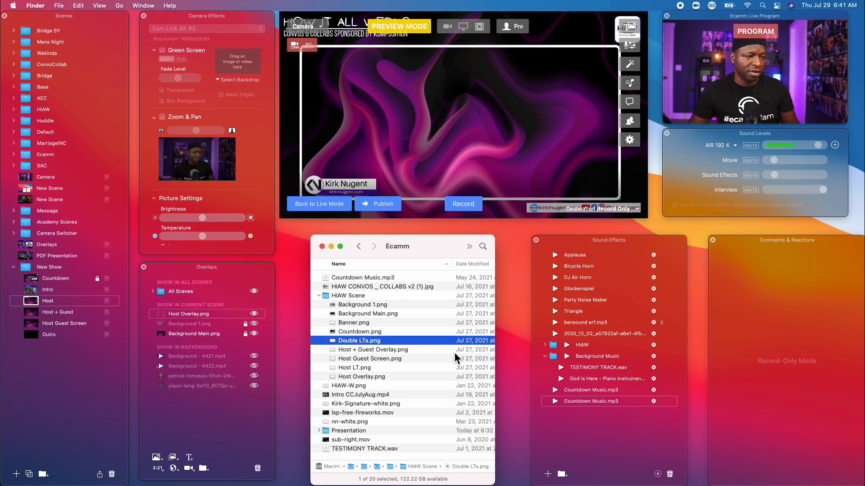
Add a Cam Link 4K #3 camera overlay with Custom aspect, fit it to the Host frame, and layer it beneath Host Overlay.png
click(189, 469)
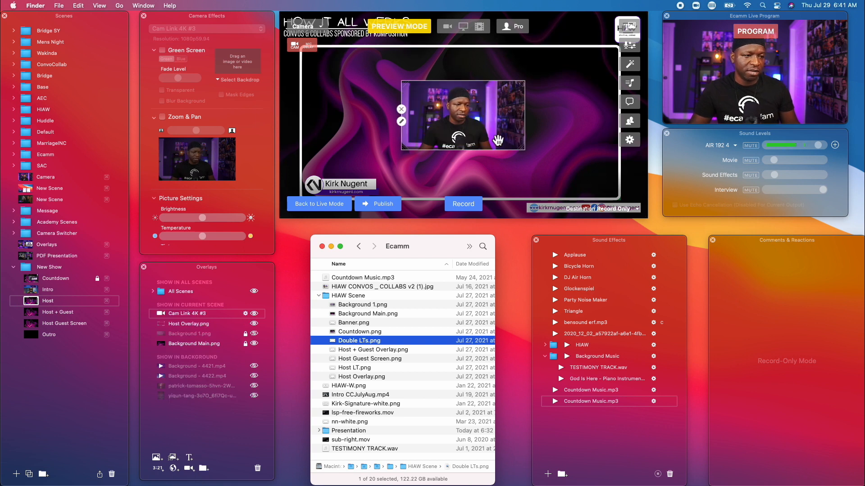
click(401, 121)
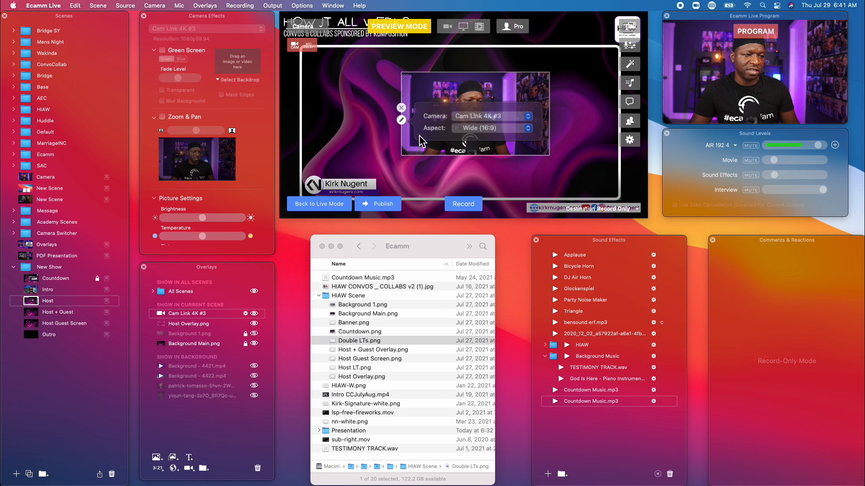
click(480, 128)
click(480, 183)
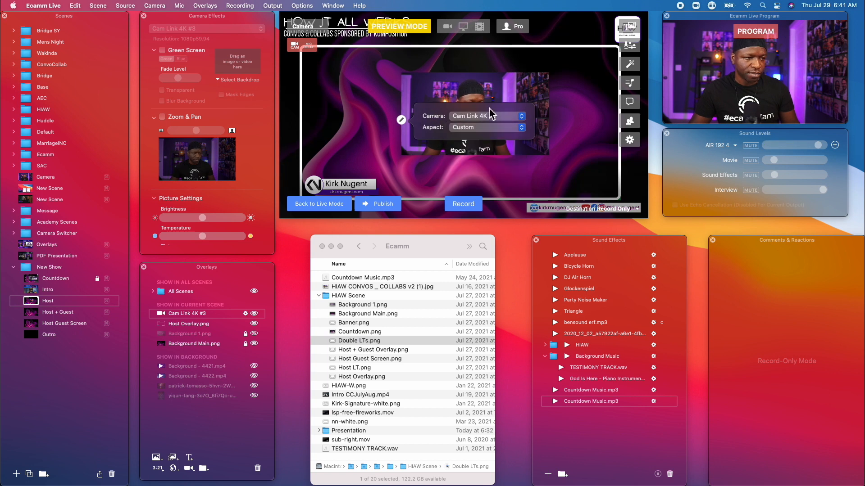
drag(492, 96, 393, 70)
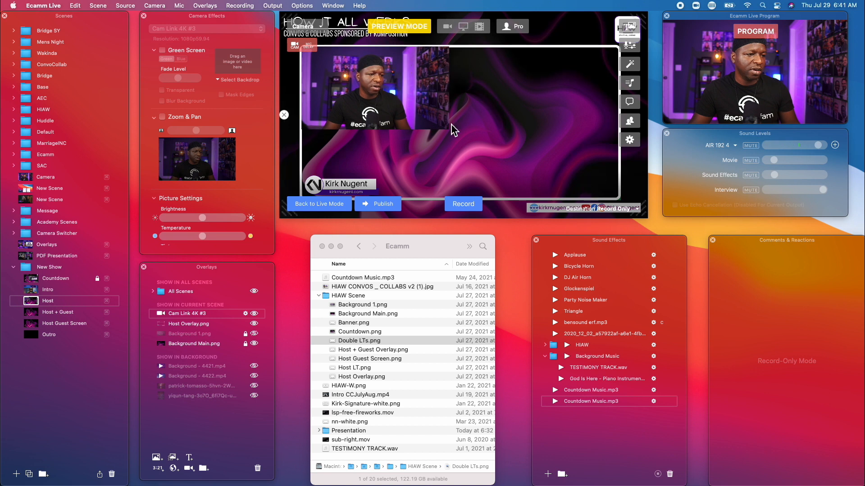
drag(450, 131, 616, 198)
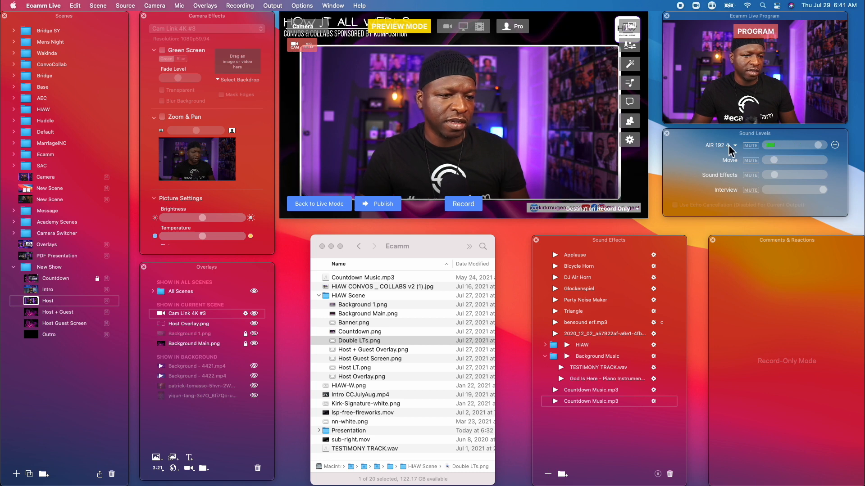
drag(185, 315, 182, 328)
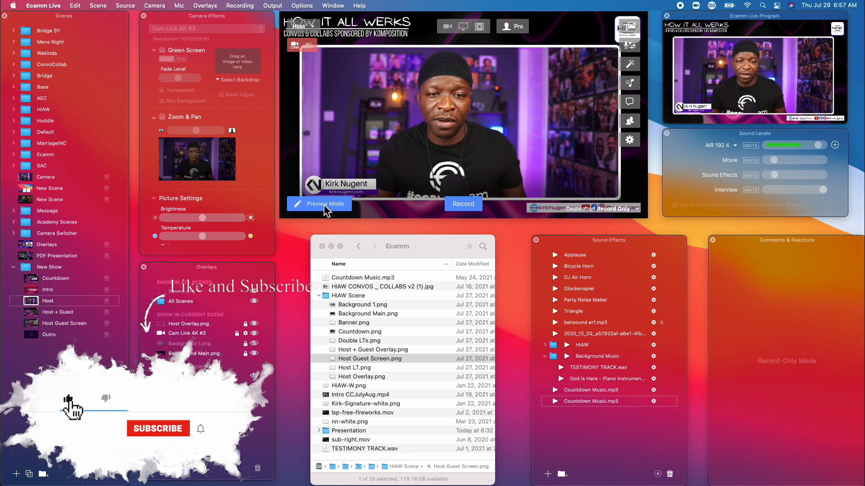
Mute the Interview audio in the live Host scene, and compare its sound levels with the Host + Guest scene
click(750, 191)
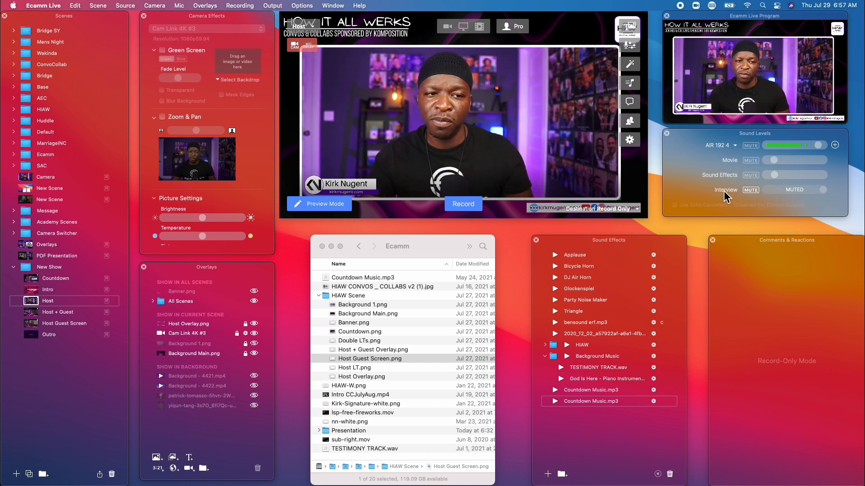
click(31, 314)
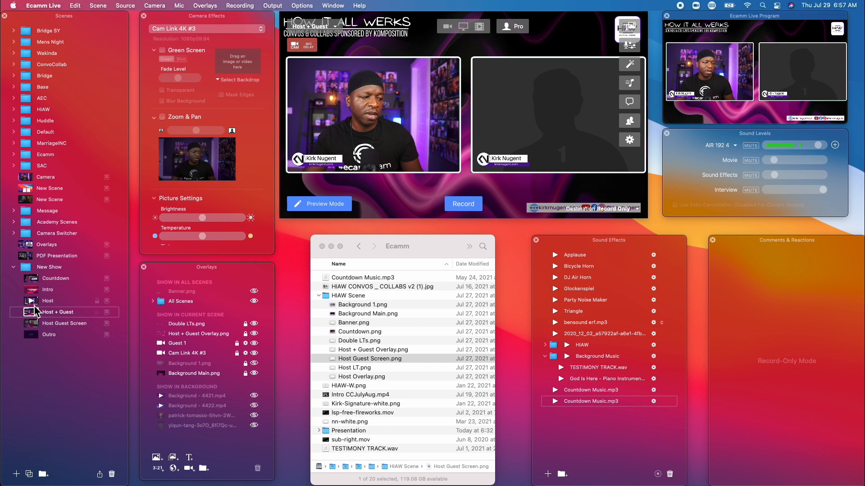
click(32, 302)
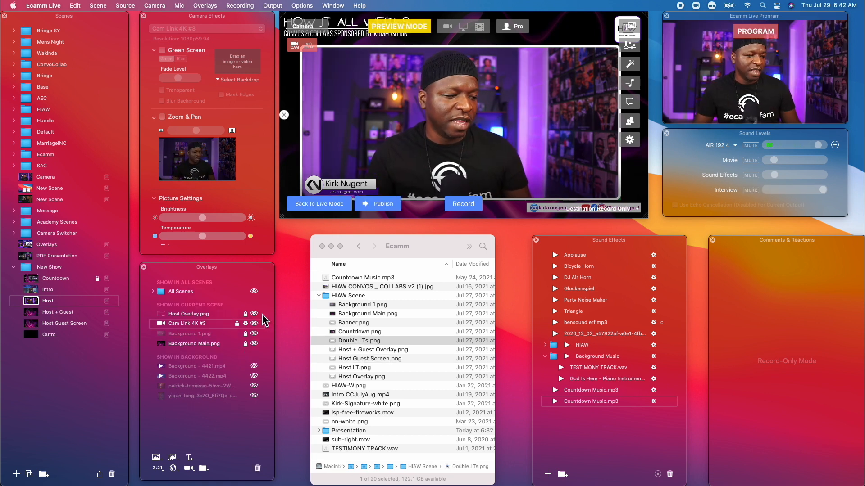
Open the Host + Guest scene and add Host + Guest Overlay.png to its overlays
click(29, 313)
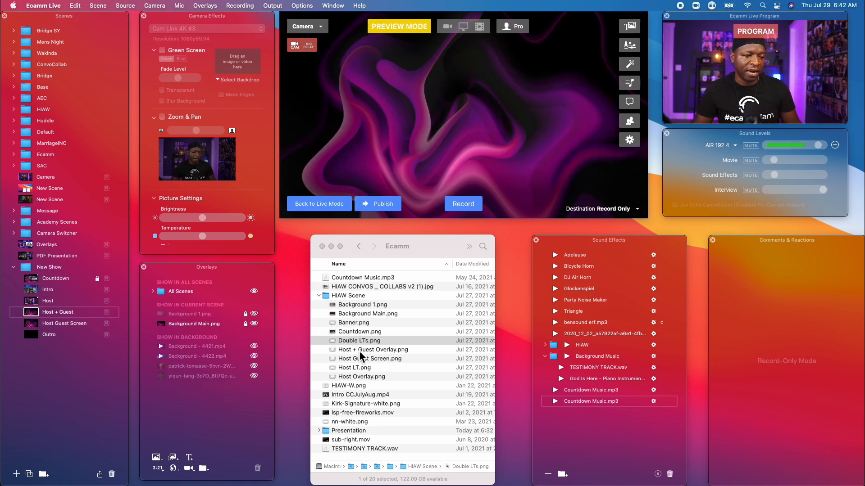
drag(371, 350, 197, 312)
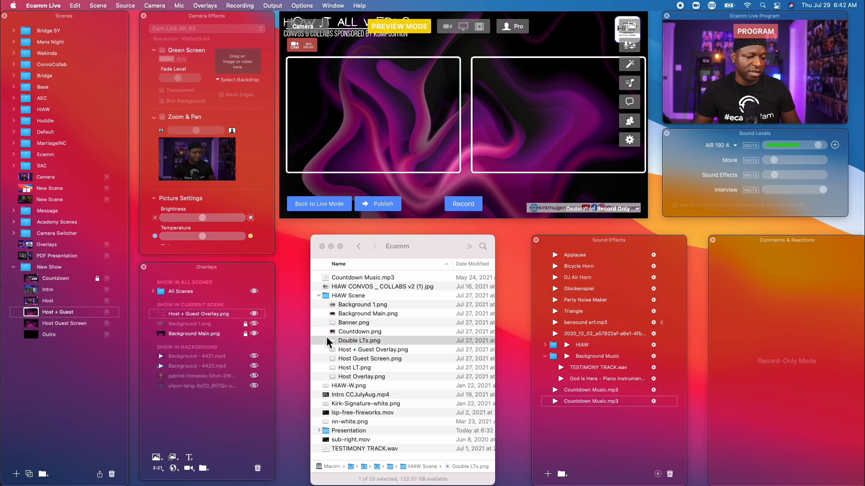
click(342, 359)
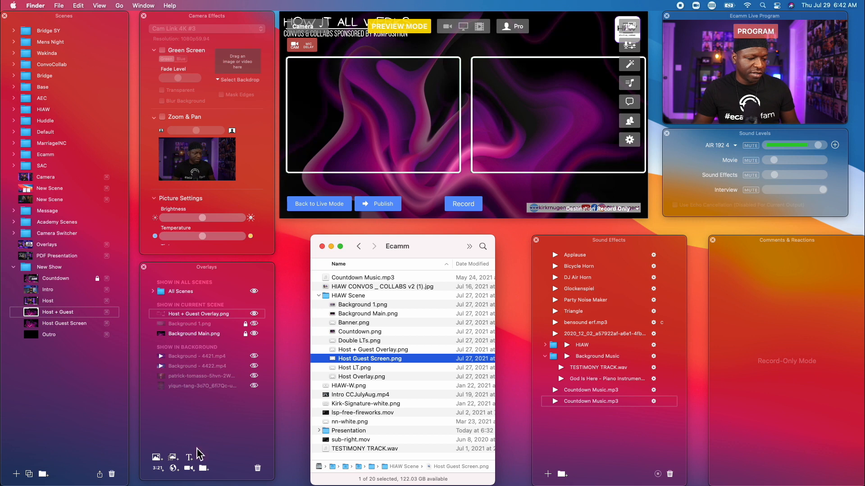
Add a Cam Link 4K #3 camera overlay with Custom aspect and fit it to the left frame of the Host + Guest scene
click(189, 468)
drag(471, 112, 355, 93)
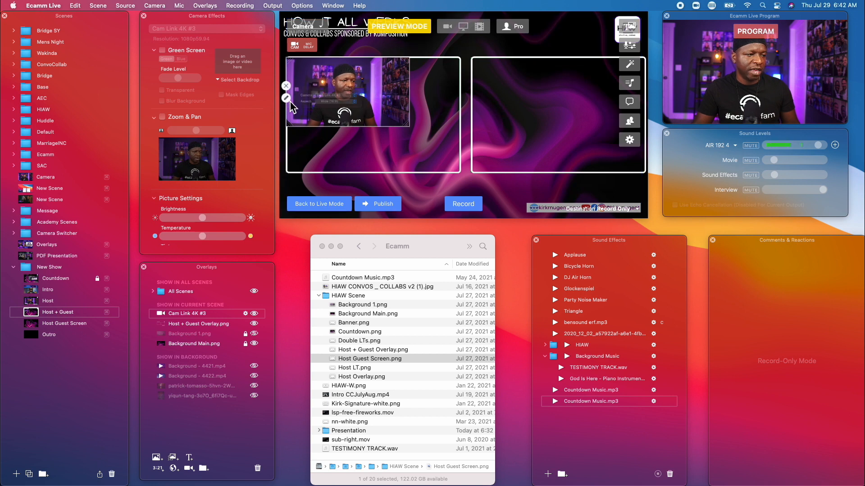
click(287, 97)
click(342, 104)
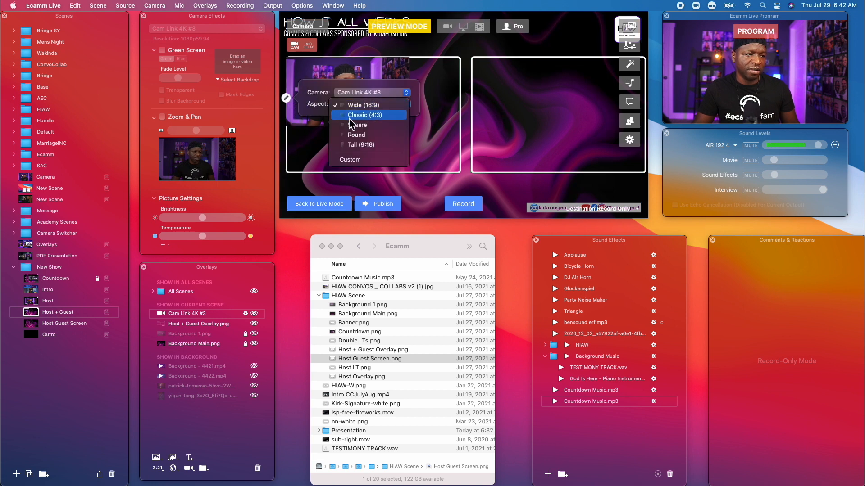
click(359, 161)
drag(410, 127, 457, 168)
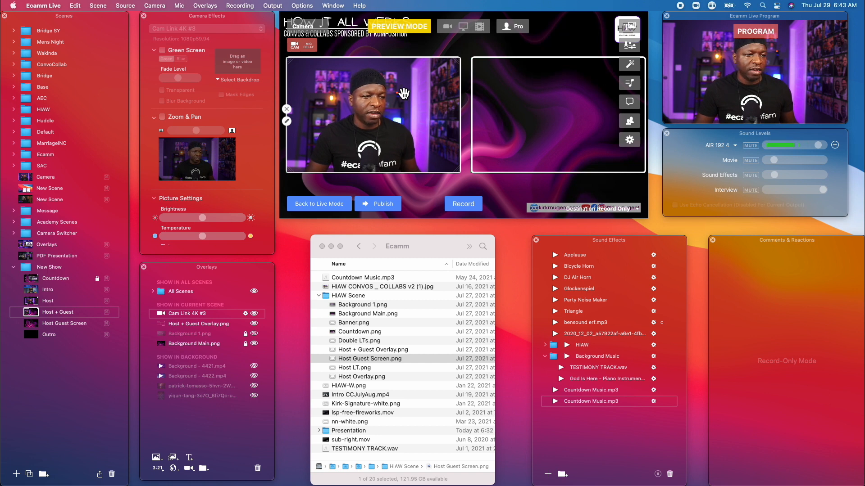
Duplicate the camera overlay into the right frame and set the copy's camera to Guest 1
drag(404, 94, 596, 96)
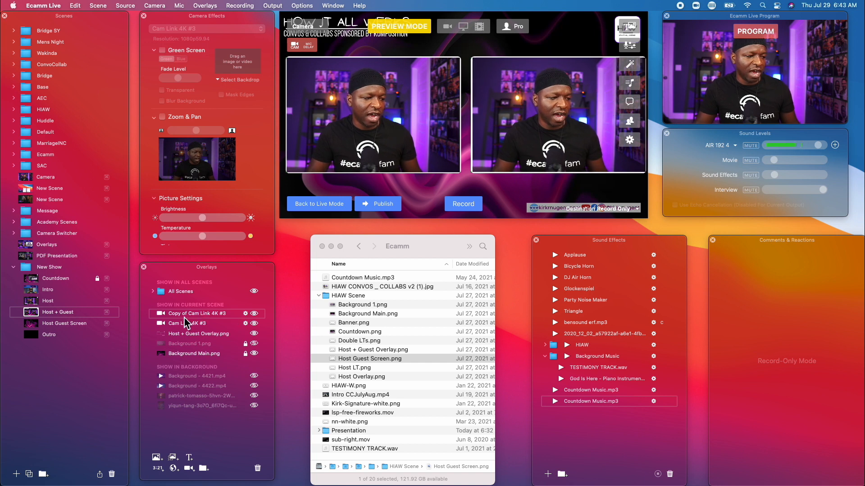
mouse_move(474, 121)
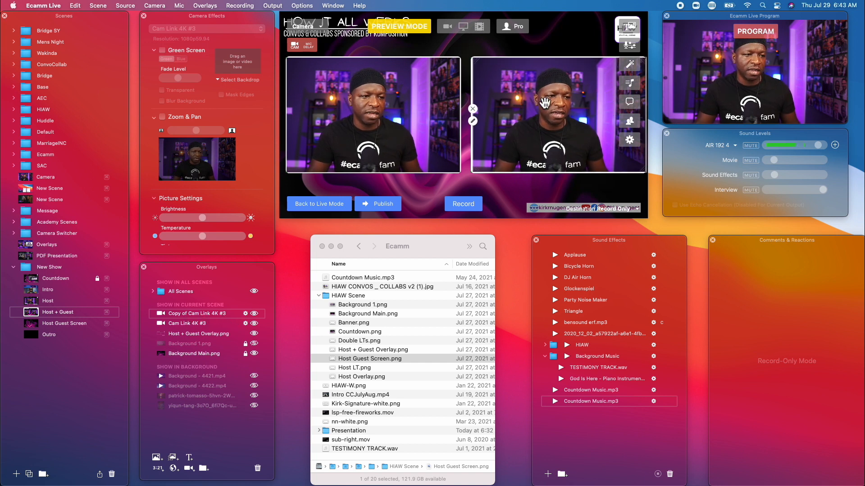
click(473, 120)
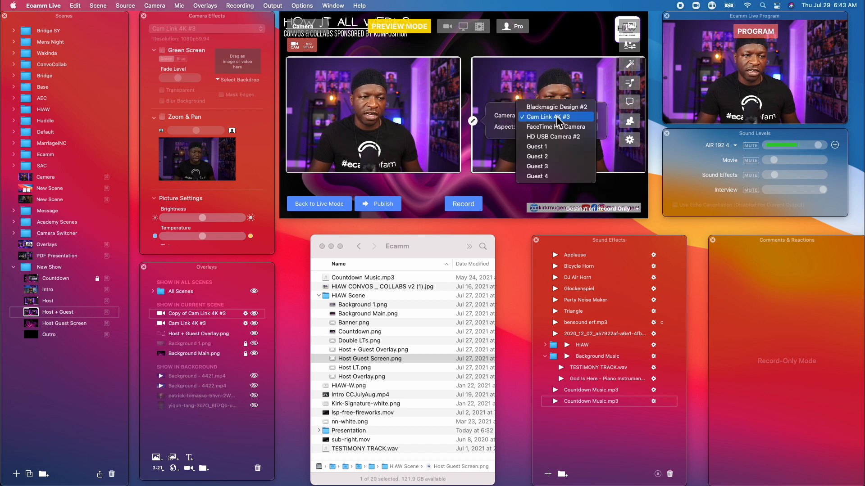
click(556, 147)
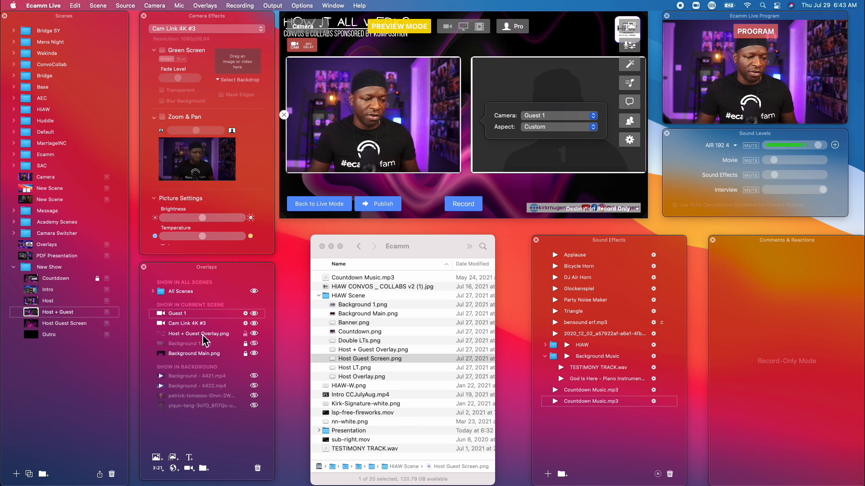
Move Host + Guest Overlay.png above both camera overlays and lock it along with Guest 1 and Cam Link 4K #3
drag(204, 340, 202, 312)
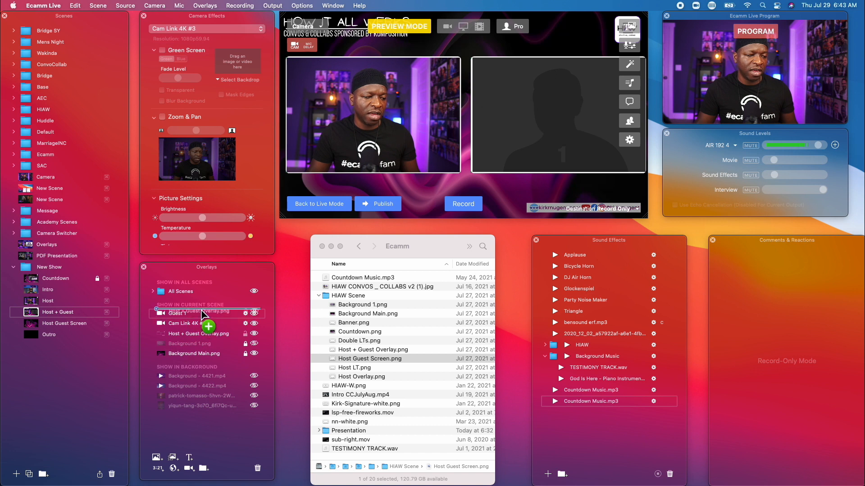
click(244, 324)
click(237, 334)
click(238, 325)
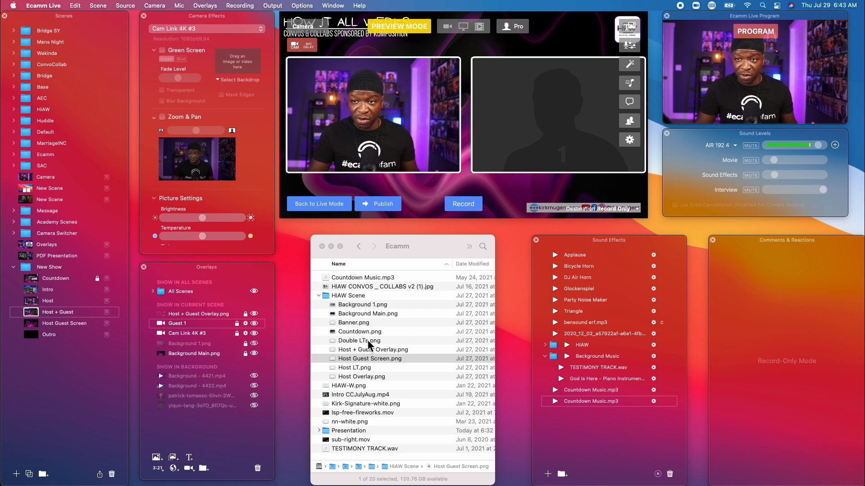
Add Double LTs.png as the locked top overlay of the Host + Guest scene, checking its lower thirds in a file preview and by toggling visibility
drag(368, 340, 208, 314)
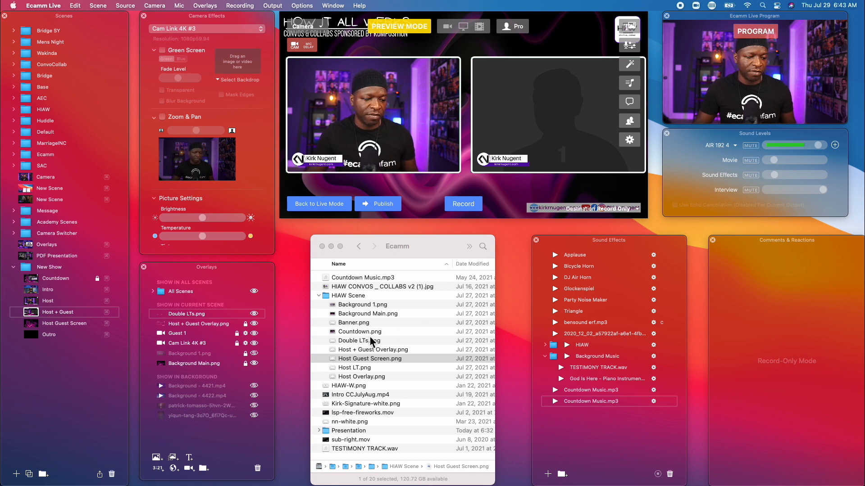
click(369, 343)
click(367, 339)
key(space)
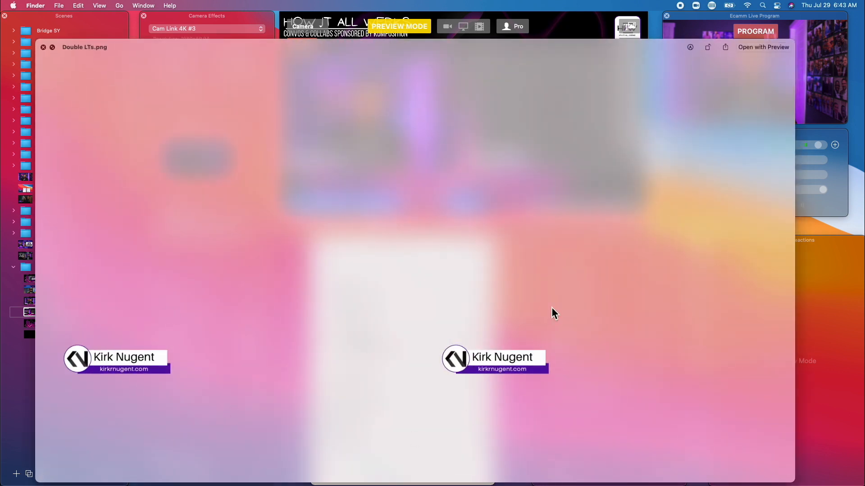
key(space)
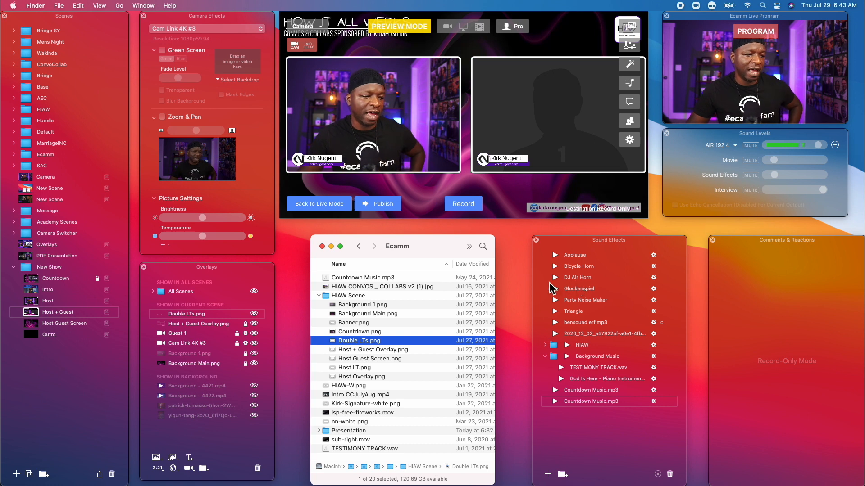
click(254, 315)
click(254, 315)
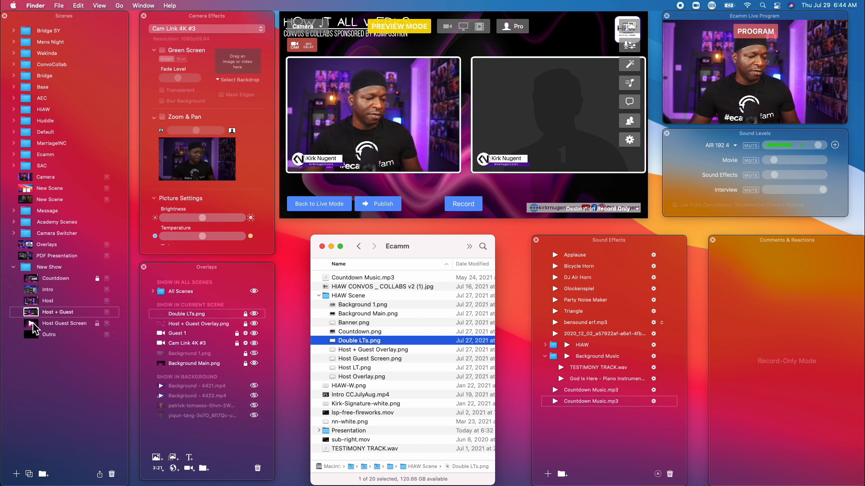
Open the Host Guest Screen scene and add Host Guest Screen.png to its overlays
click(32, 325)
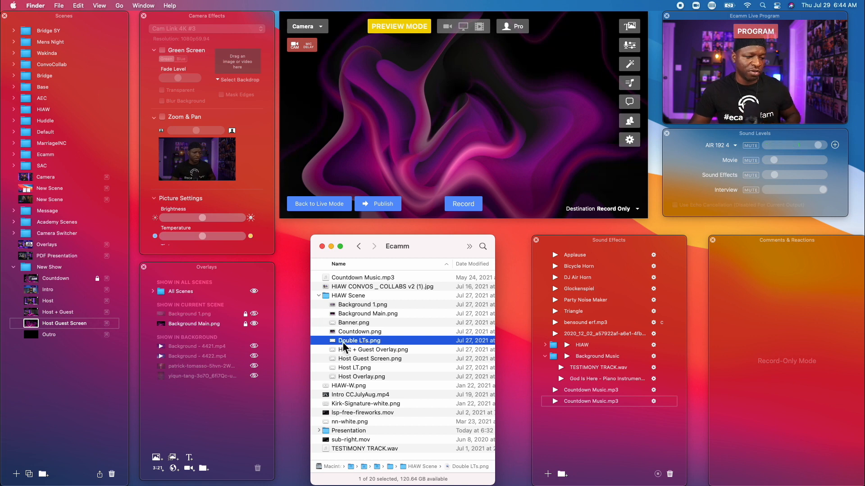
click(377, 358)
drag(377, 358, 218, 311)
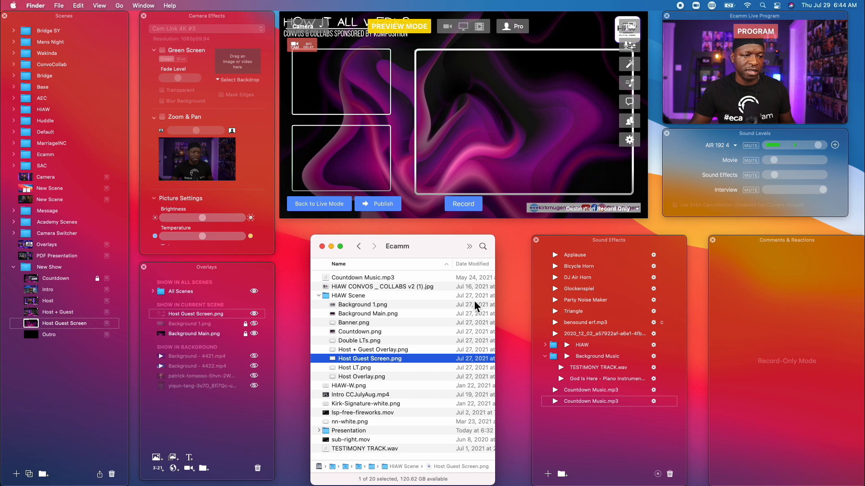
Add a Cam Link 4K #3 camera overlay with Custom aspect and fit it to the upper small frame of the Host Guest Screen scene
click(189, 468)
drag(436, 99, 358, 86)
click(291, 88)
click(360, 94)
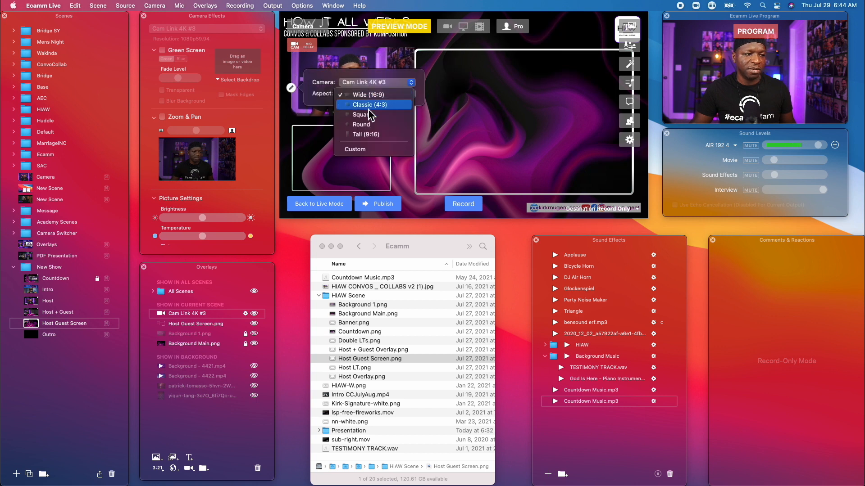
click(369, 154)
drag(413, 117, 386, 111)
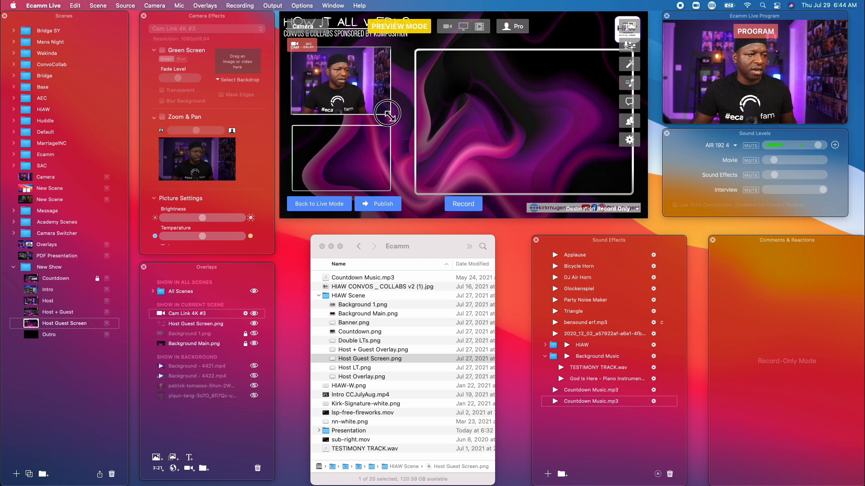
drag(391, 53, 388, 56)
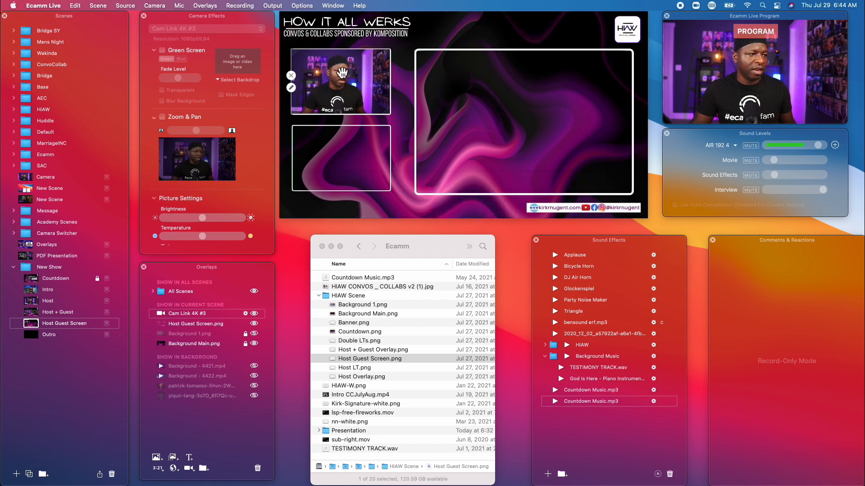
drag(297, 57, 293, 53)
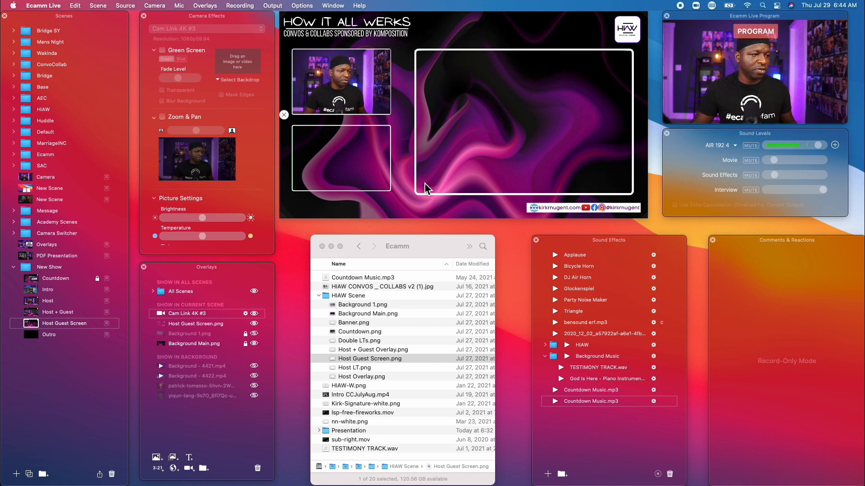
Duplicate the host camera overlay into the lower small frame and set the copy's camera to Guest 1
drag(367, 92, 373, 174)
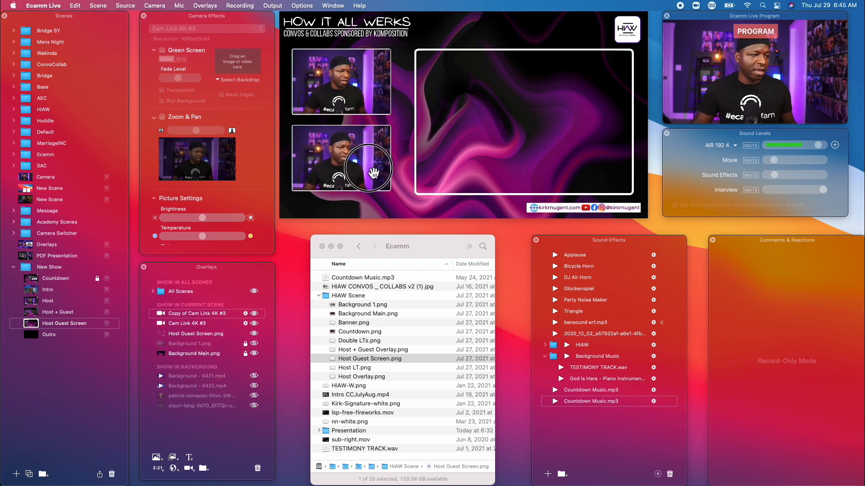
mouse_move(367, 167)
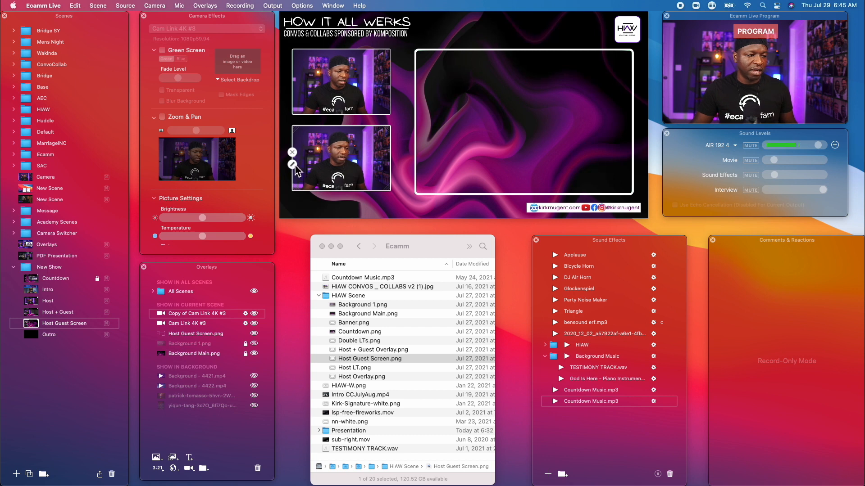
click(292, 164)
click(374, 162)
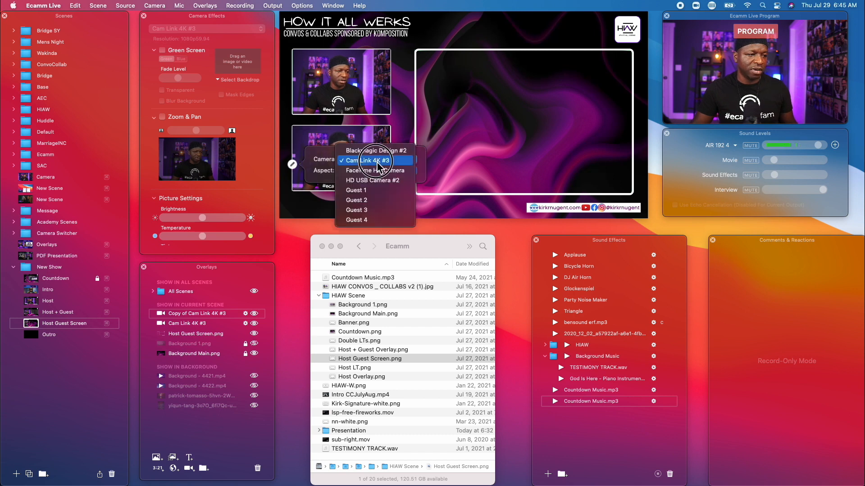
click(377, 190)
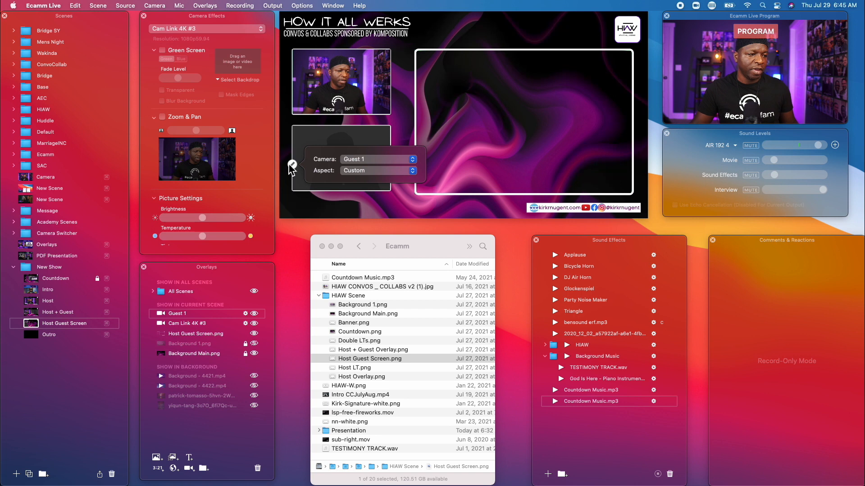
click(403, 117)
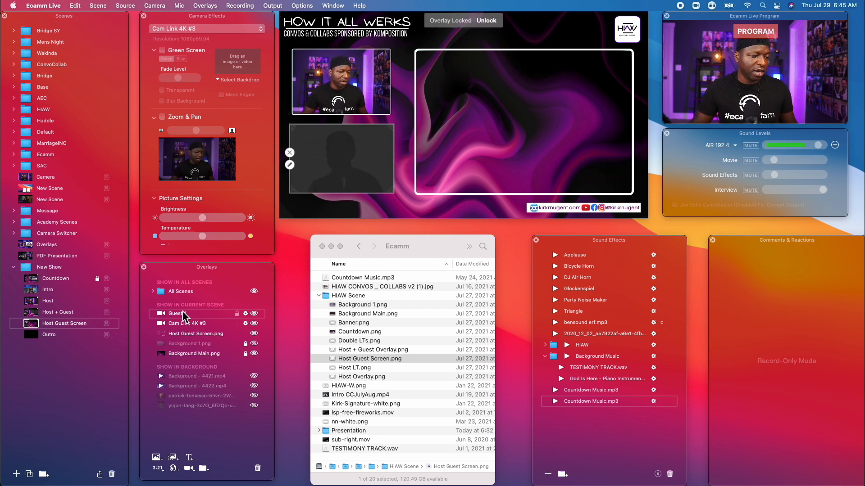
Try masking the slightly oversized Guest 1 overlay with Host Guest Screen.png on top, and fit Guest 1 back inside the lower frame
drag(194, 334, 191, 313)
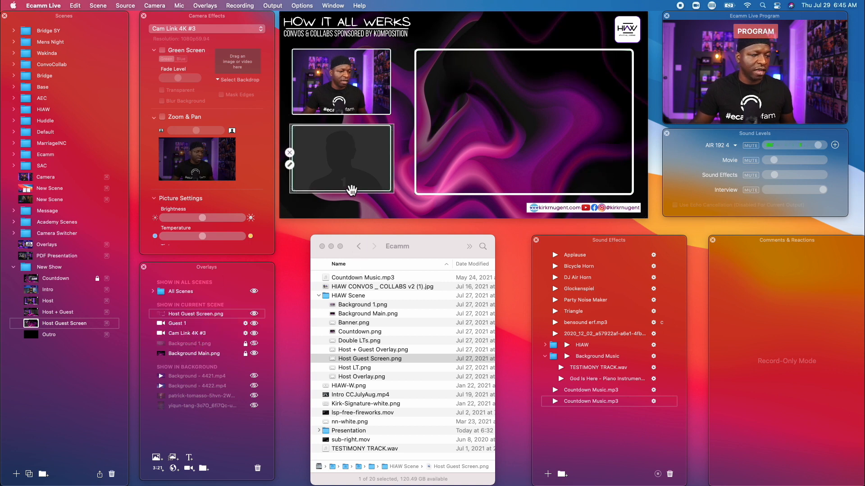
mouse_move(359, 172)
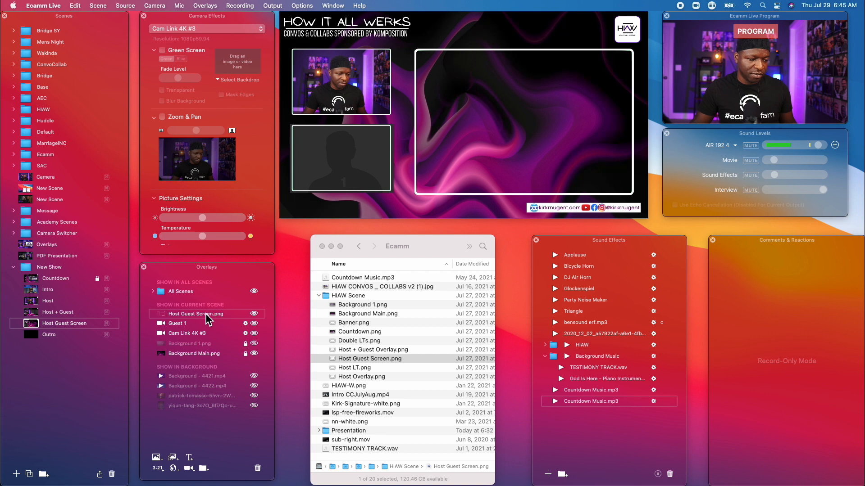
drag(204, 314, 203, 339)
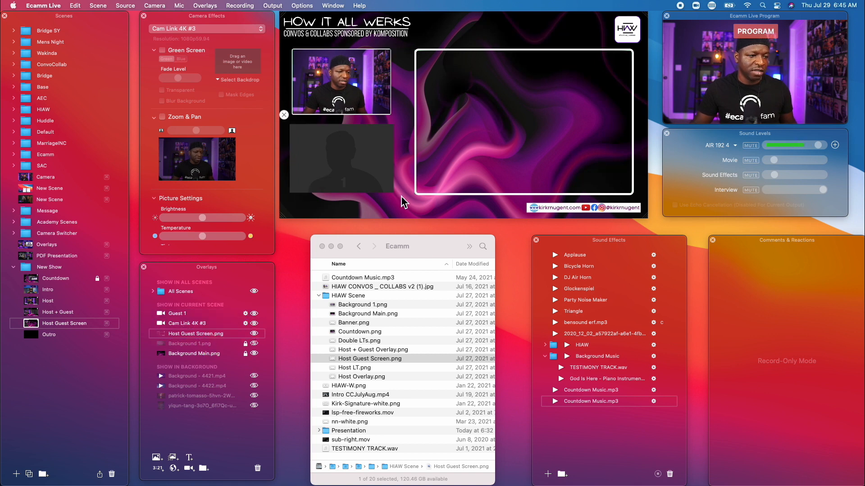
drag(391, 192, 364, 169)
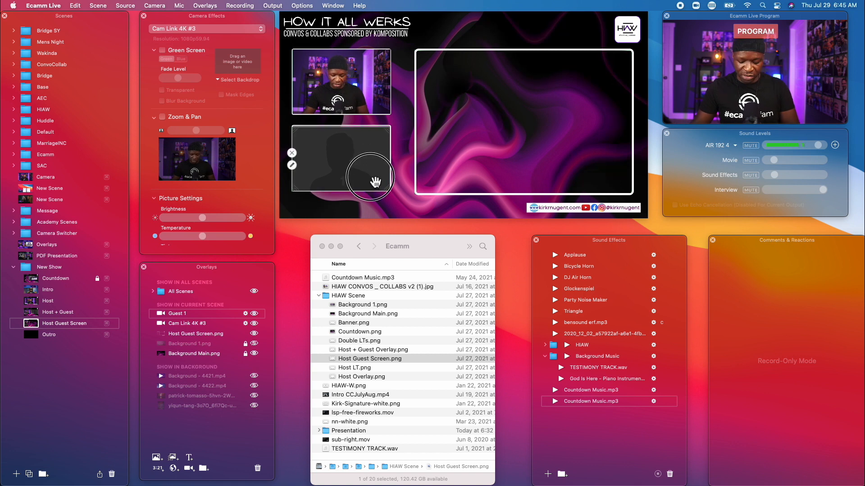
mouse_move(370, 176)
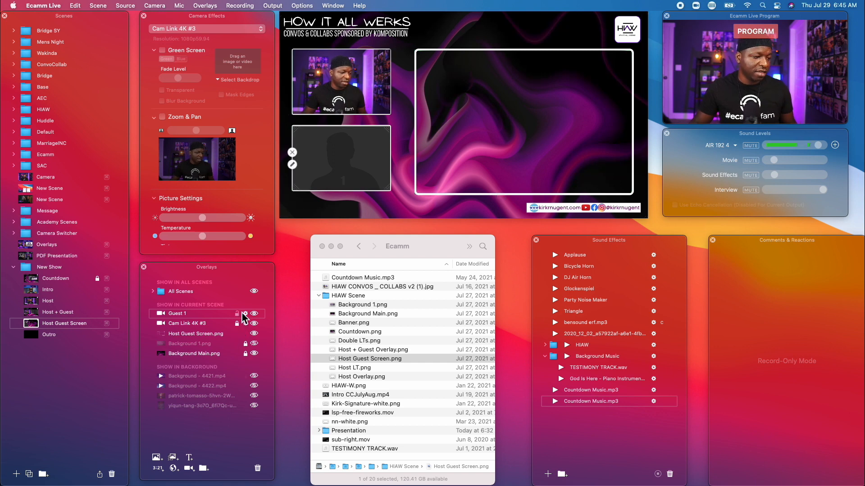
Lock the Guest 1 and Cam Link 4K #3 overlays and move Host Guest Screen.png above them
click(237, 314)
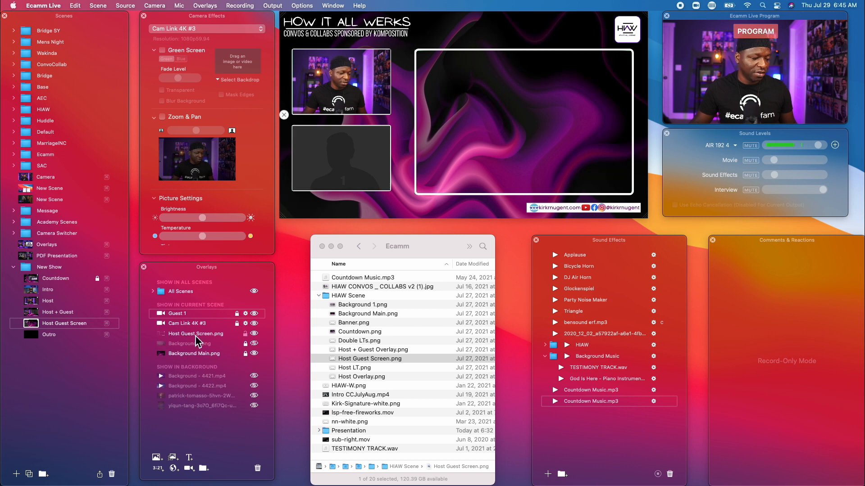
drag(197, 336, 196, 313)
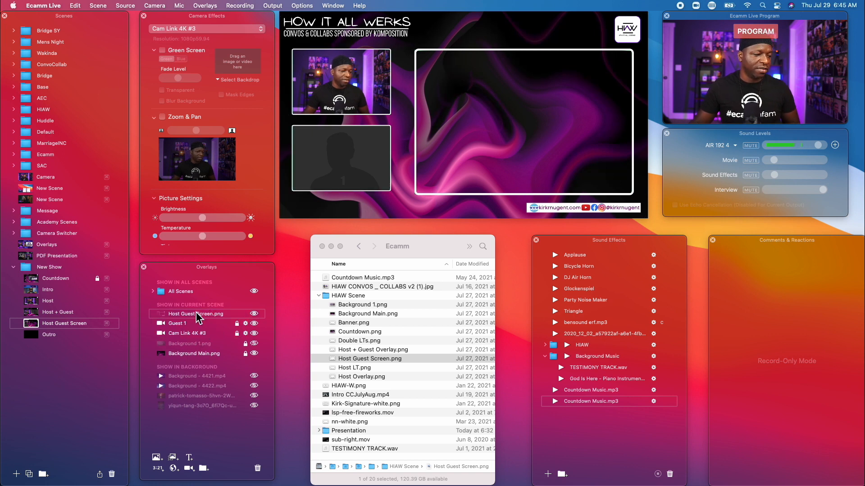
Add a camera overlay in the large frame using HD USB Camera #2 with a Custom aspect
click(190, 468)
drag(456, 131, 471, 102)
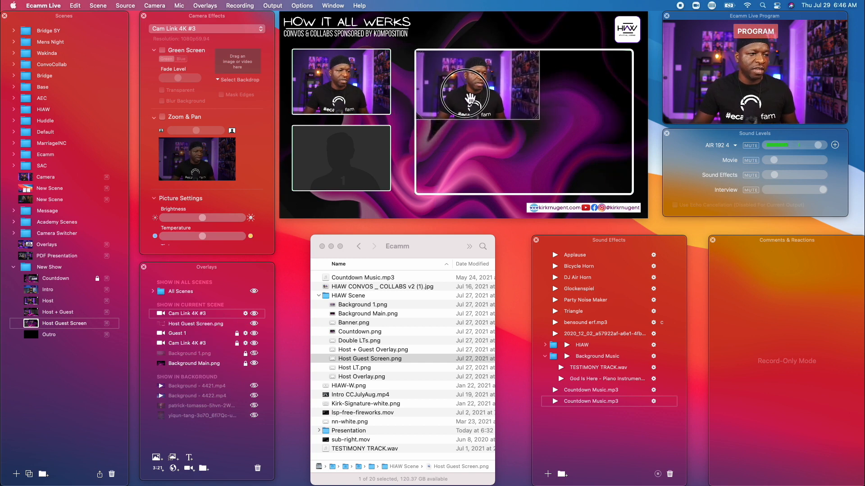
click(416, 90)
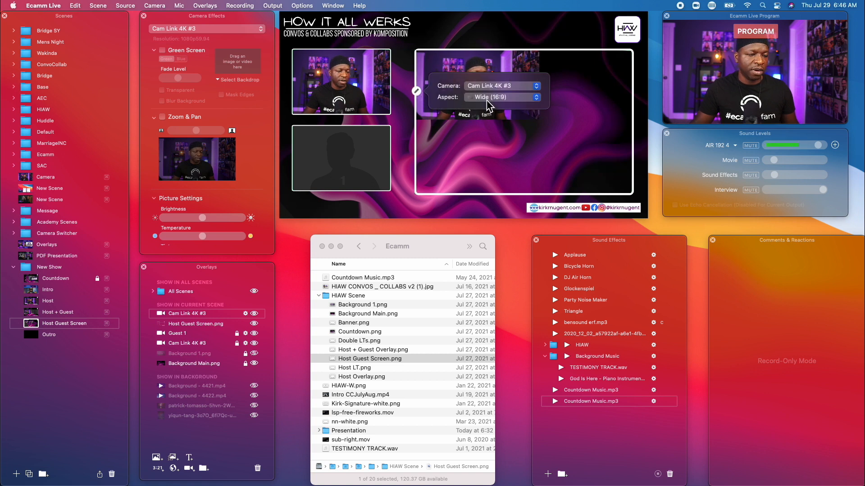
click(494, 87)
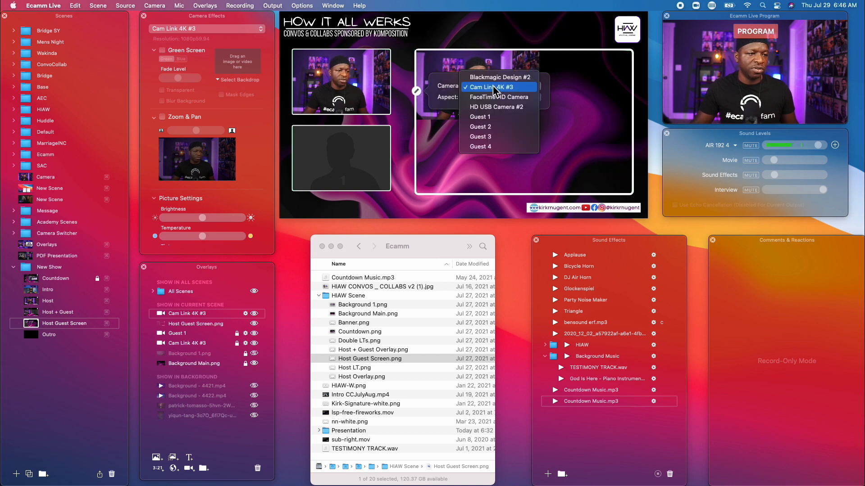
click(484, 107)
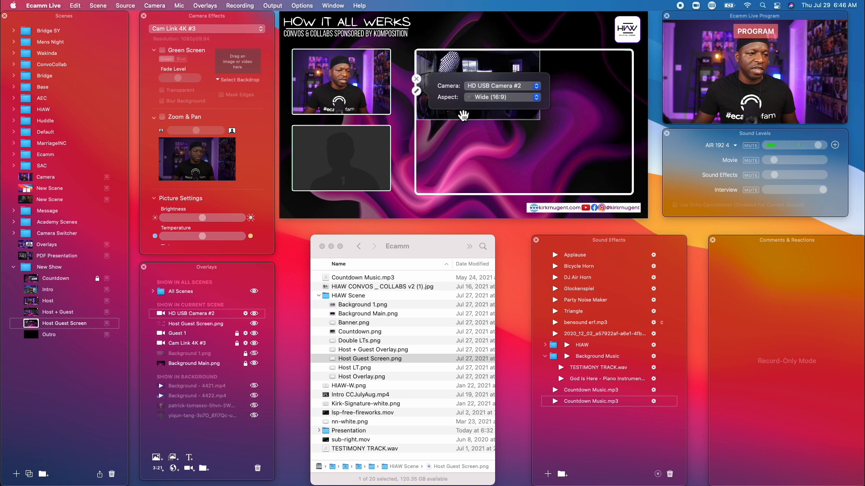
click(502, 97)
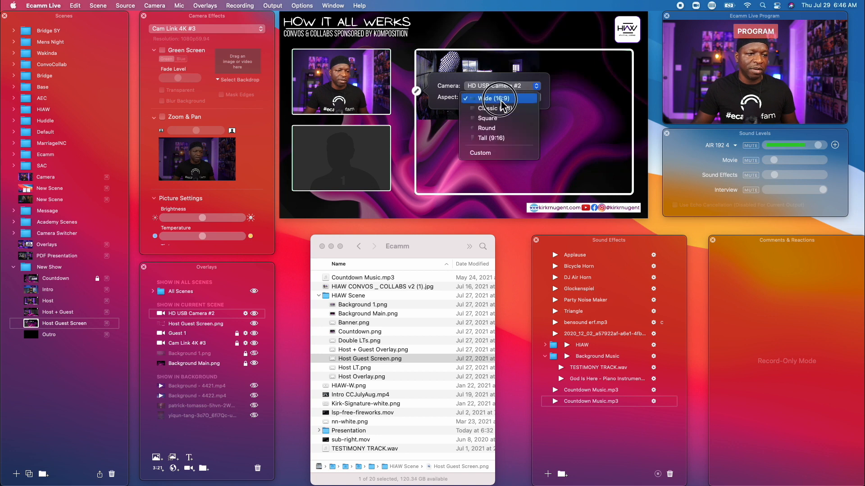
click(497, 153)
Enlarge the HD USB Camera #2 overlay to fill the large frame and place Host Guest Screen.png above it, locking both overlays
drag(579, 157, 631, 194)
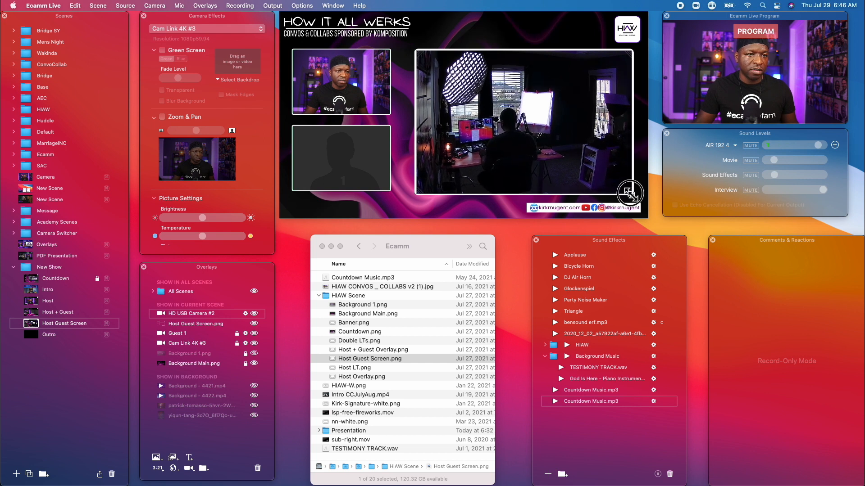
drag(630, 194, 632, 195)
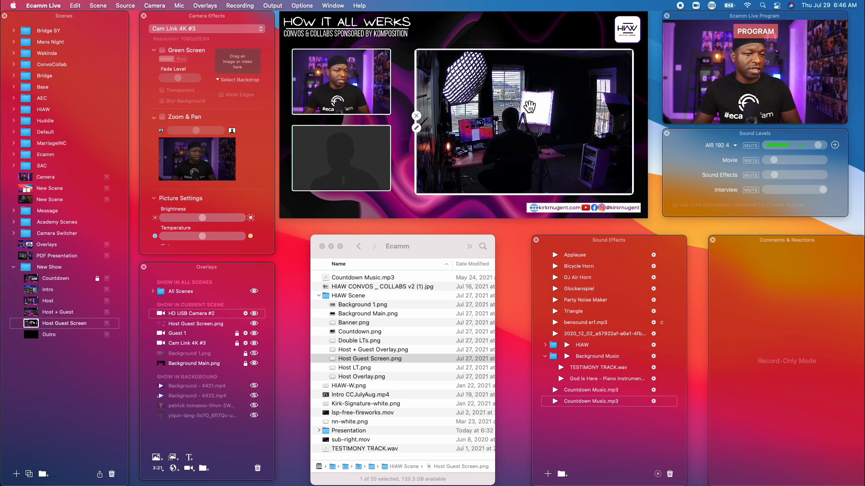
drag(194, 324, 192, 315)
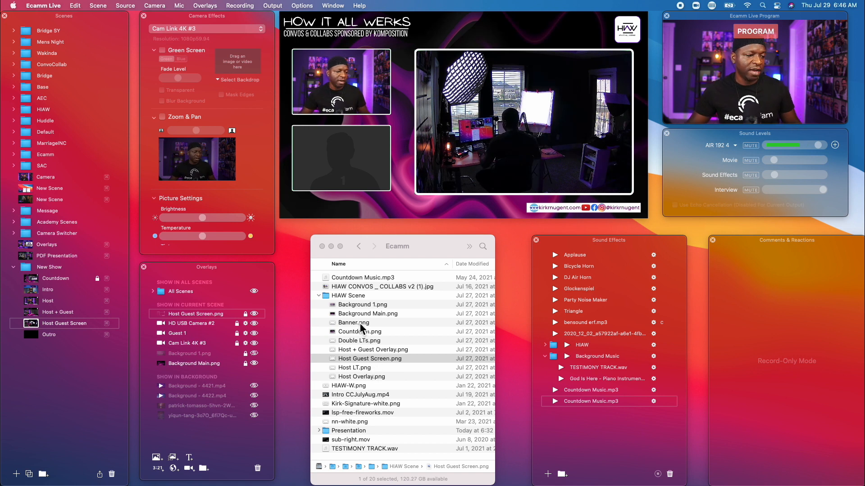
Add Banner.png to the overlays shown in all scenes and test its visibility, leaving it hidden
drag(360, 326, 187, 290)
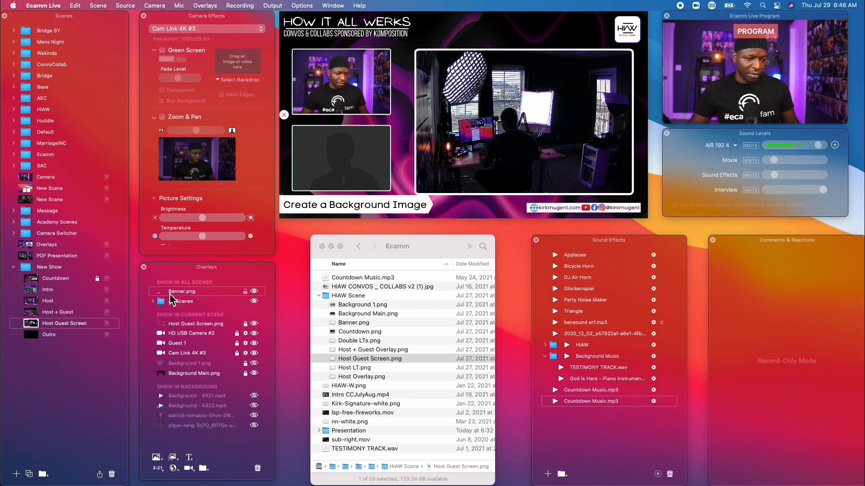
click(254, 292)
click(254, 291)
click(254, 291)
click(253, 291)
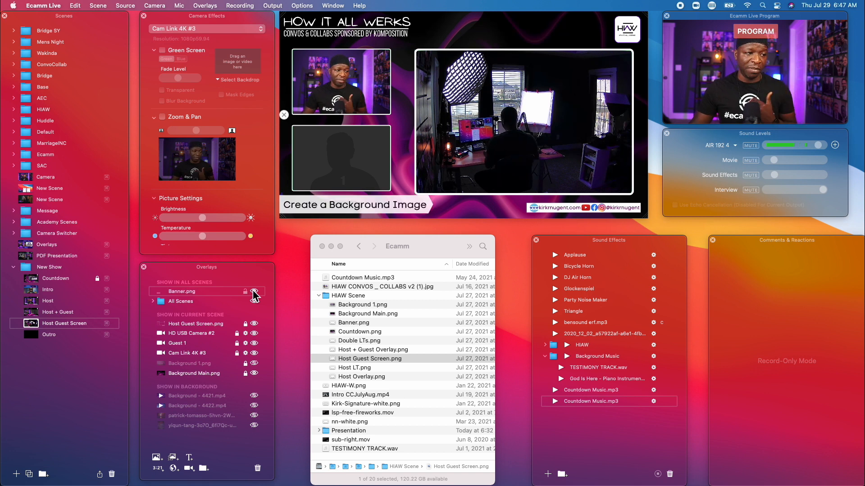
click(254, 291)
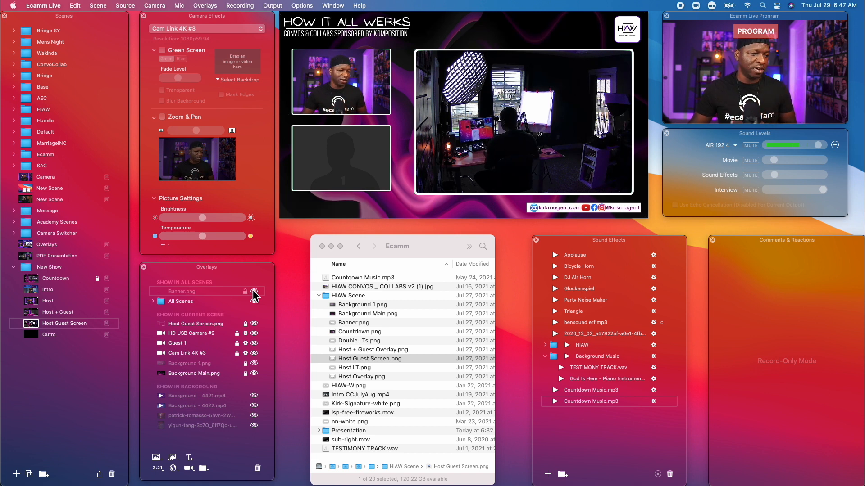
Check Banner.png in the Host + Guest and Host scenes by showing and hiding it in each
click(29, 312)
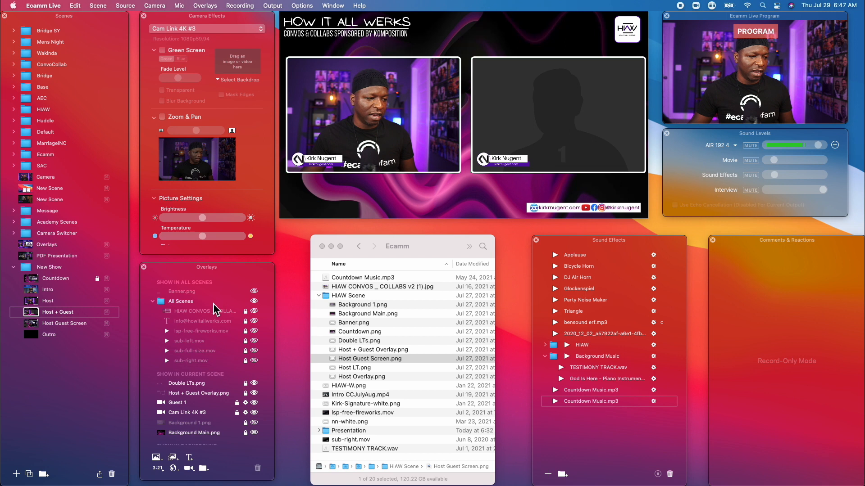
click(255, 291)
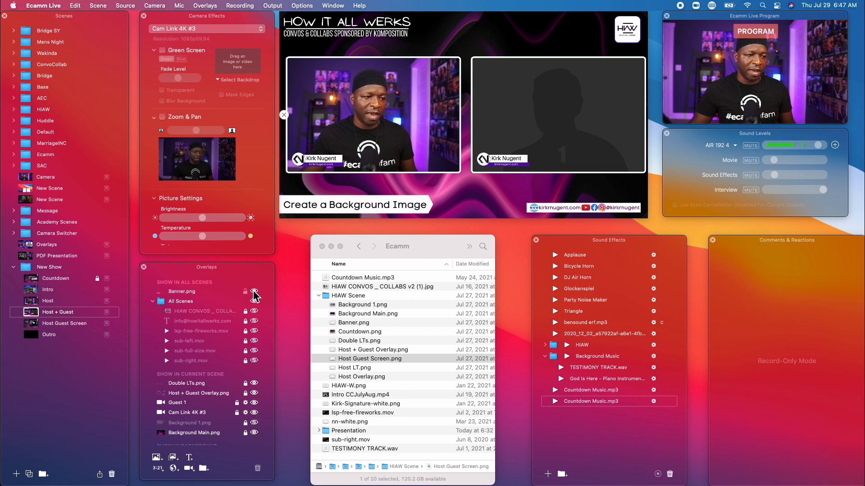
click(255, 292)
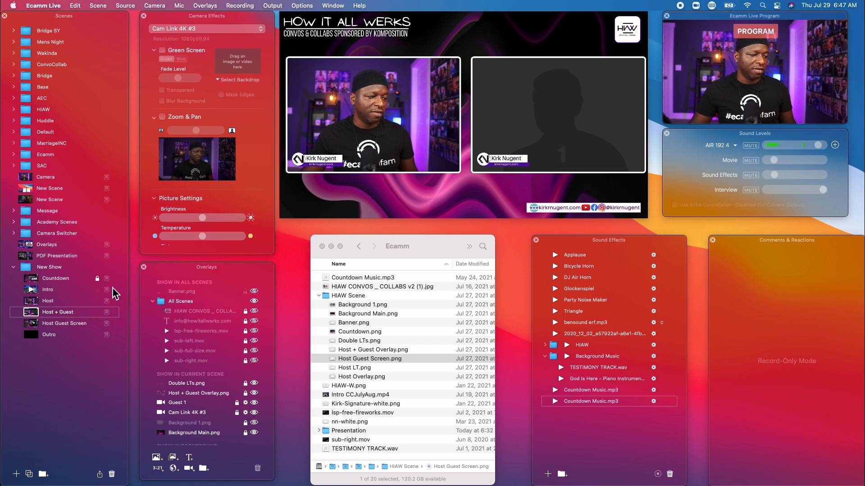
click(31, 298)
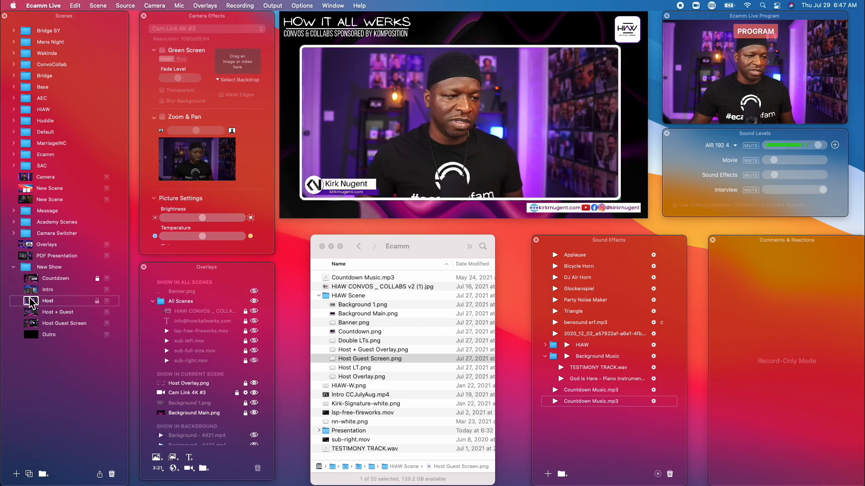
click(253, 292)
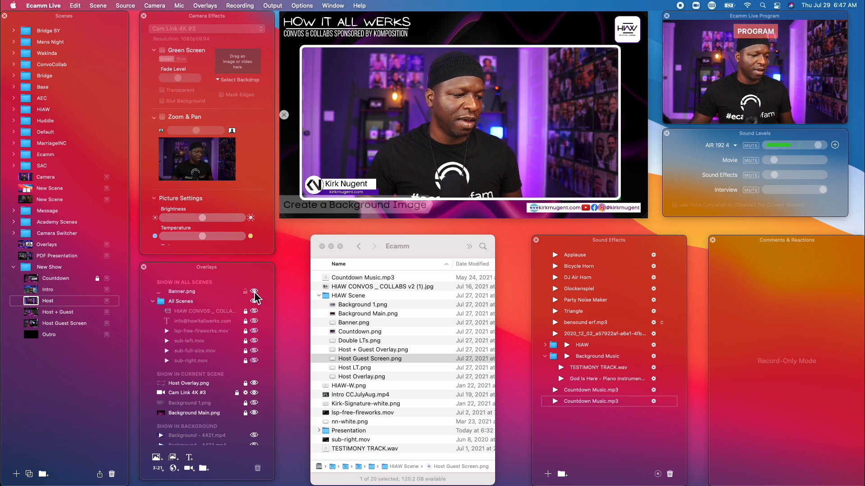
click(253, 292)
click(253, 292)
click(253, 291)
Collapse the All Scenes overlay folder and review the Host + Guest scene before reopening Host Guest Screen
click(154, 302)
click(154, 302)
click(154, 301)
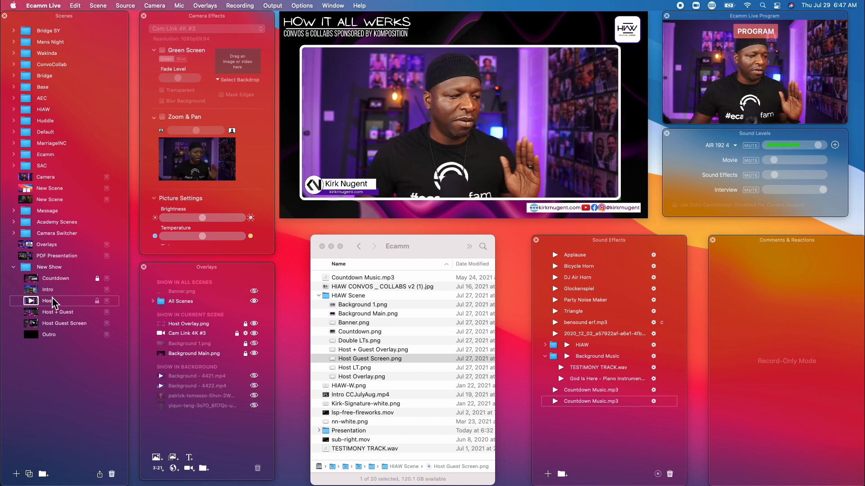
click(29, 312)
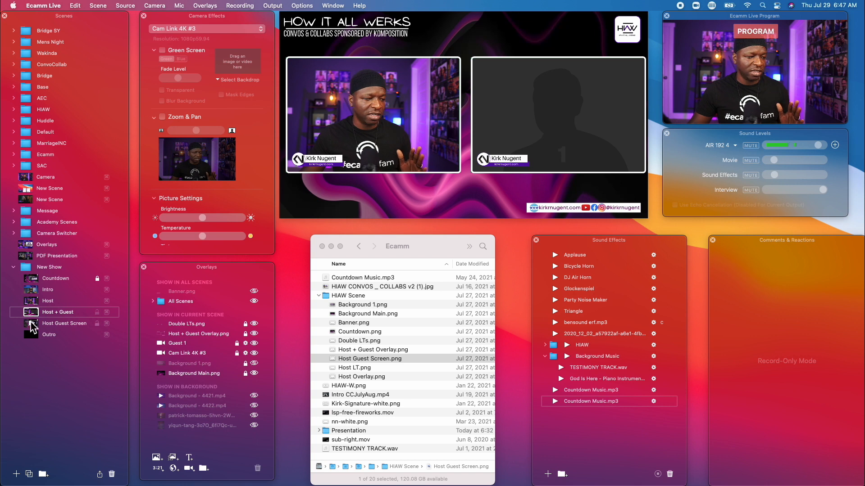
click(29, 323)
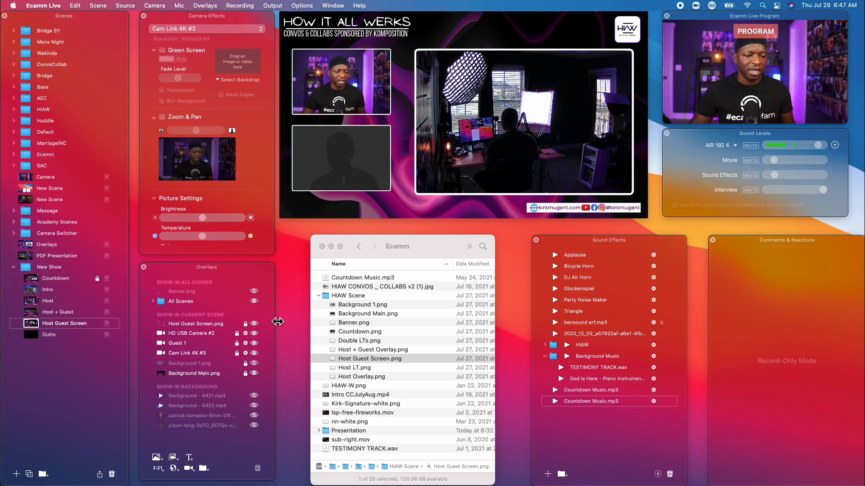
Launch NDIScanConverter from the Applications folder and place its settings window below the scene preview
mouse_move(343, 483)
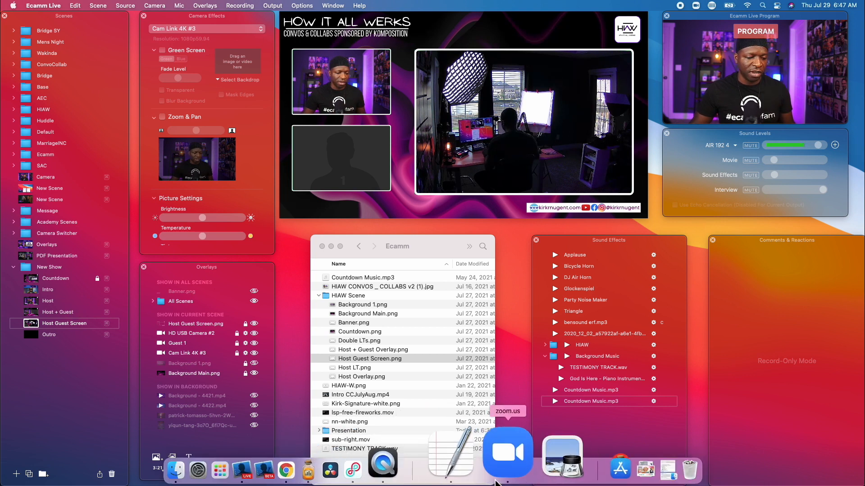
click(599, 461)
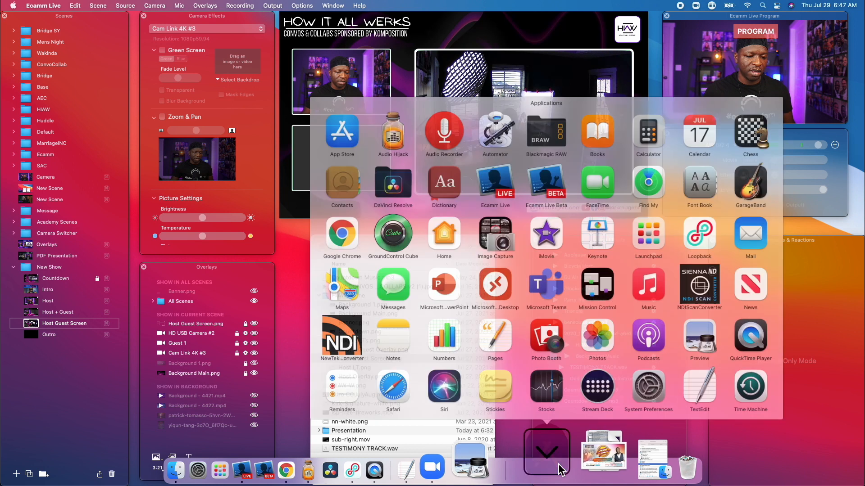
click(719, 277)
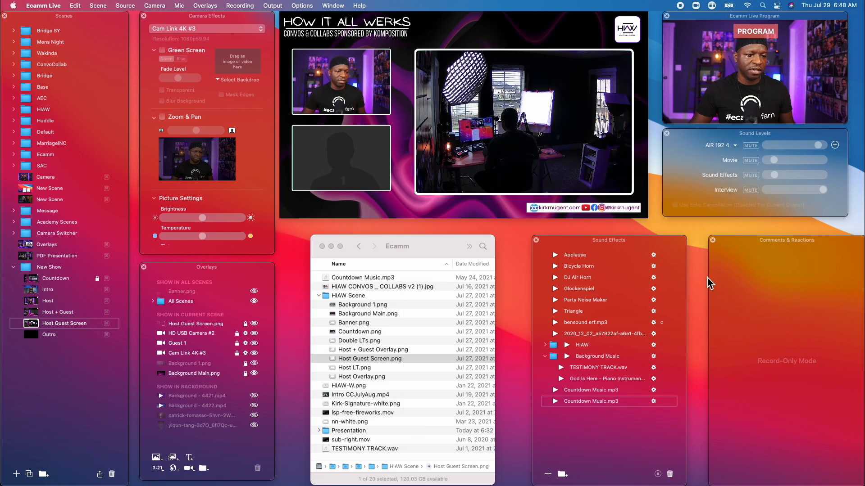
drag(299, 165, 526, 232)
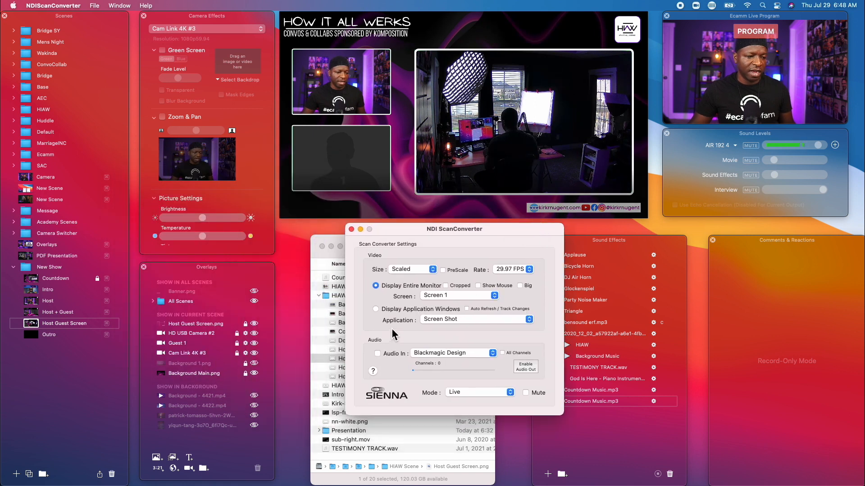
Keep Screen 1 as the full-monitor source in NDI ScanConverter's video settings, and hide its window
click(441, 300)
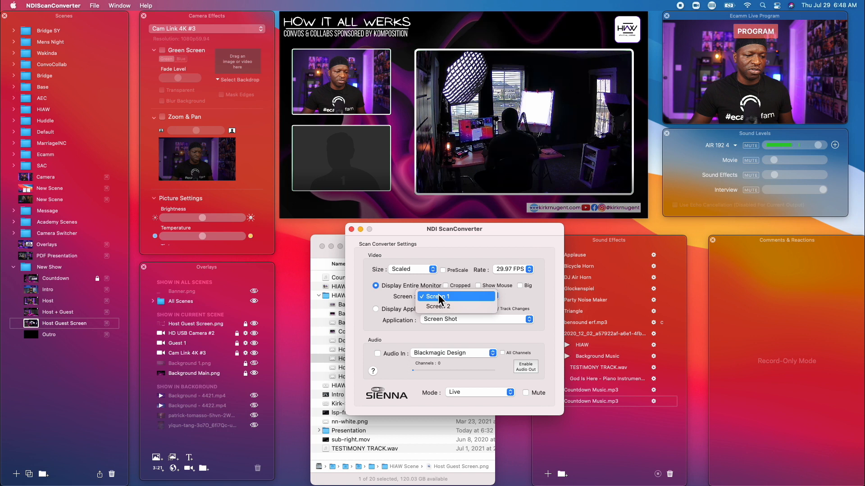
click(439, 296)
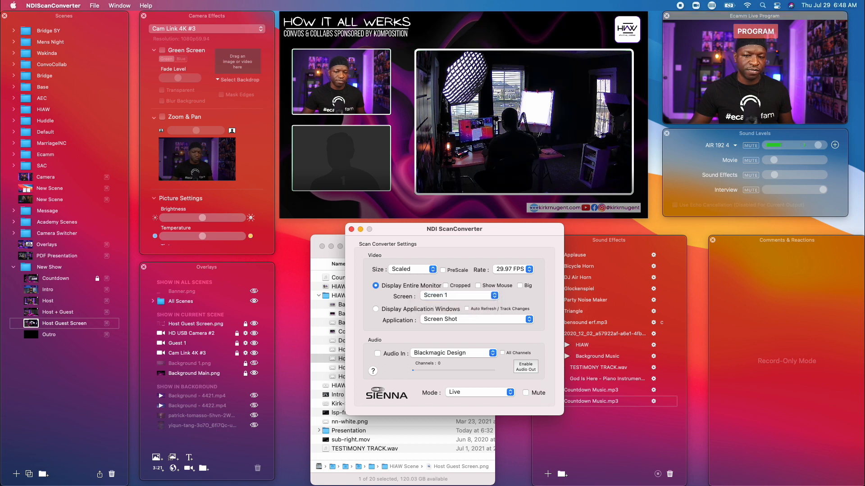
key(super+h)
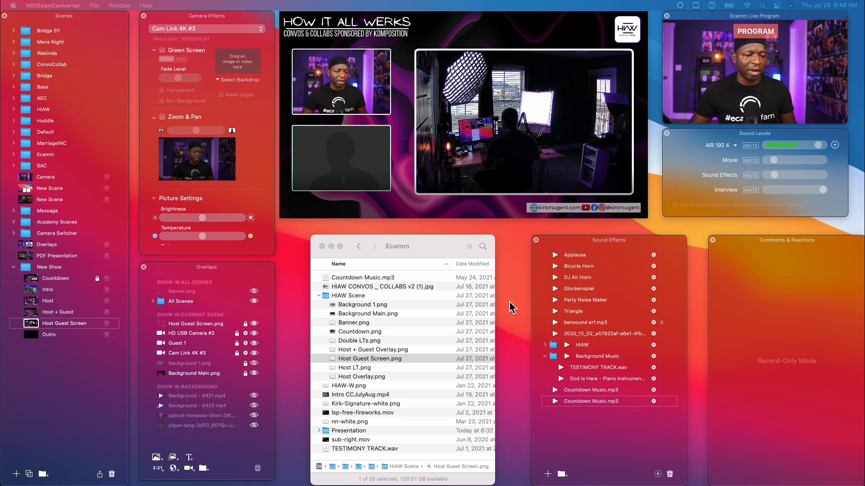
Switch the large camera overlay in the Host Guest Screen scene from HD USB Camera #2 to the NDI ScanConverter source
mouse_move(431, 134)
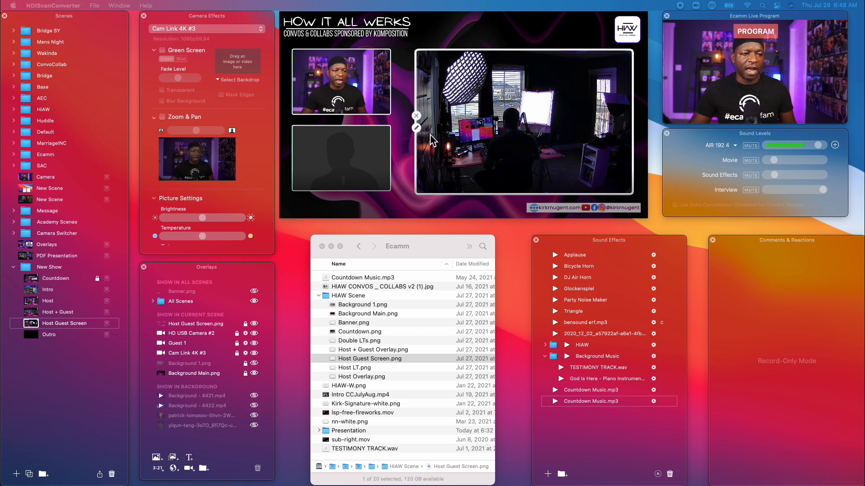
click(416, 129)
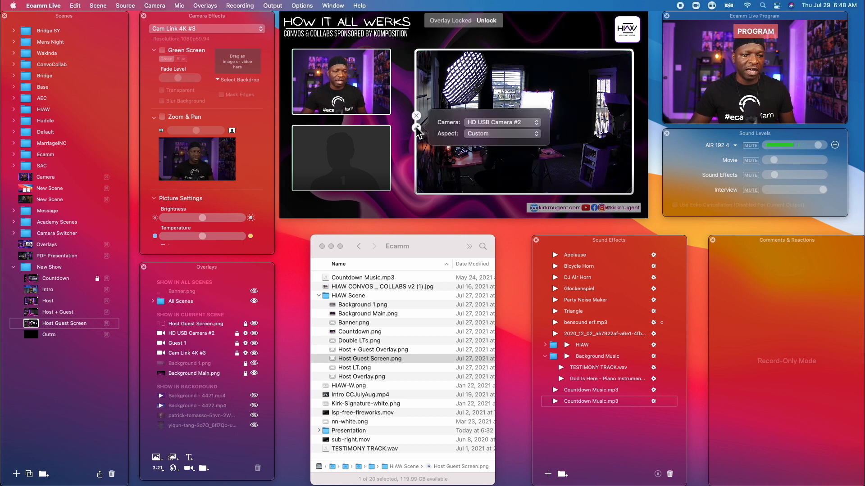
click(495, 126)
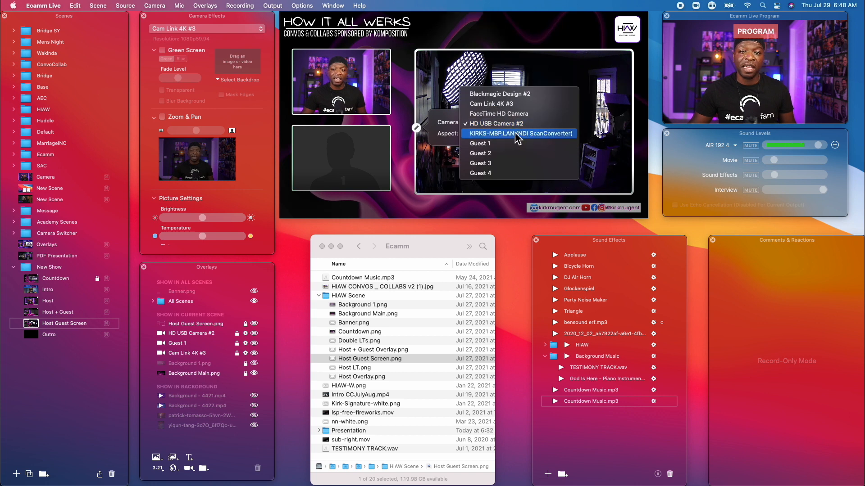
click(517, 135)
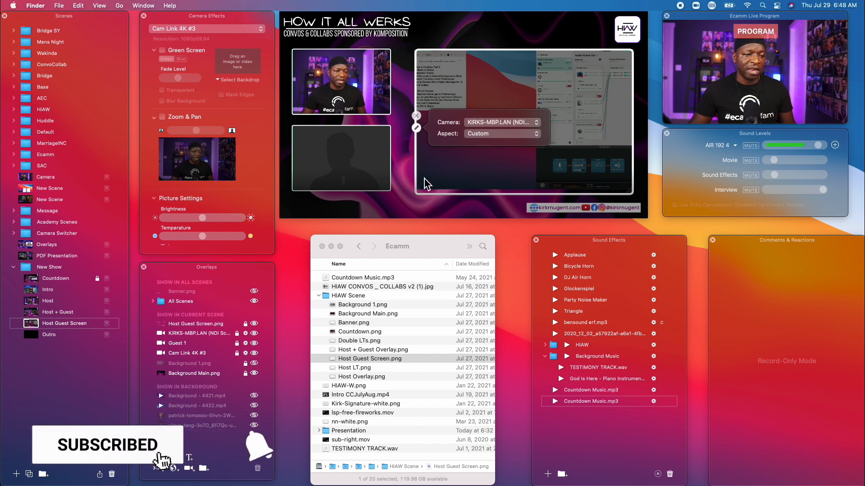
click(397, 186)
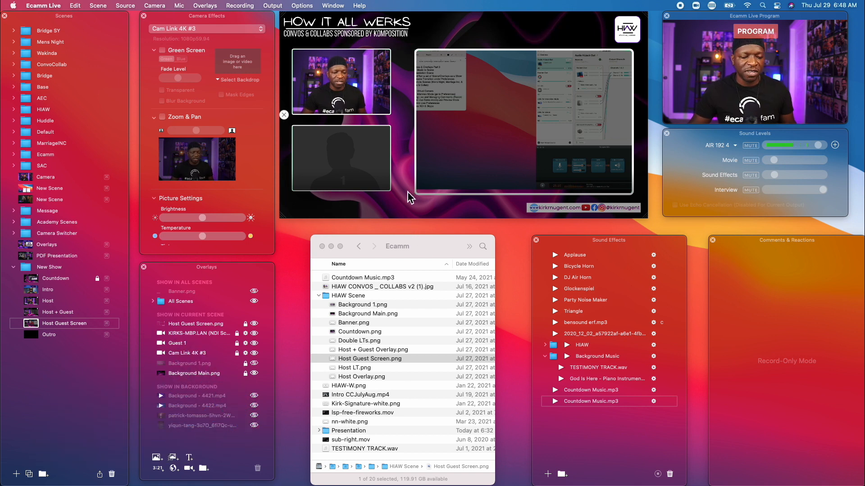
Add a text overlay with the host's full name on a purple background at the lower edge of the host's camera frame
click(191, 458)
text(Kirk Nugent)
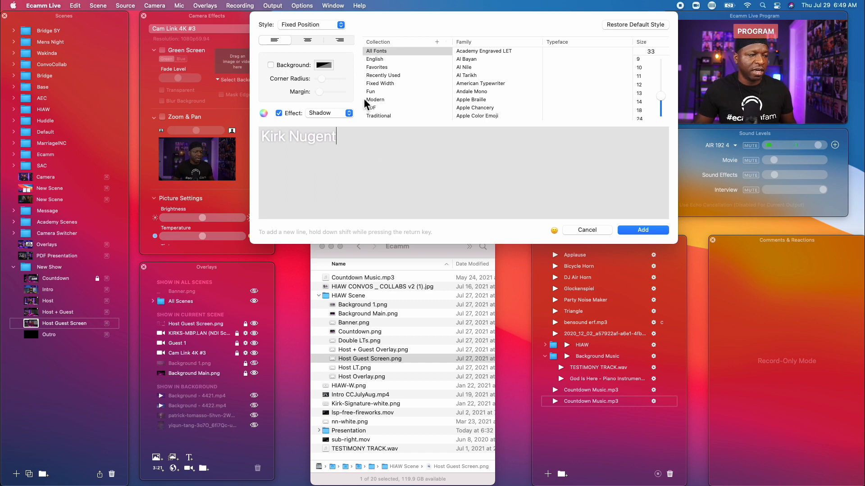
click(322, 66)
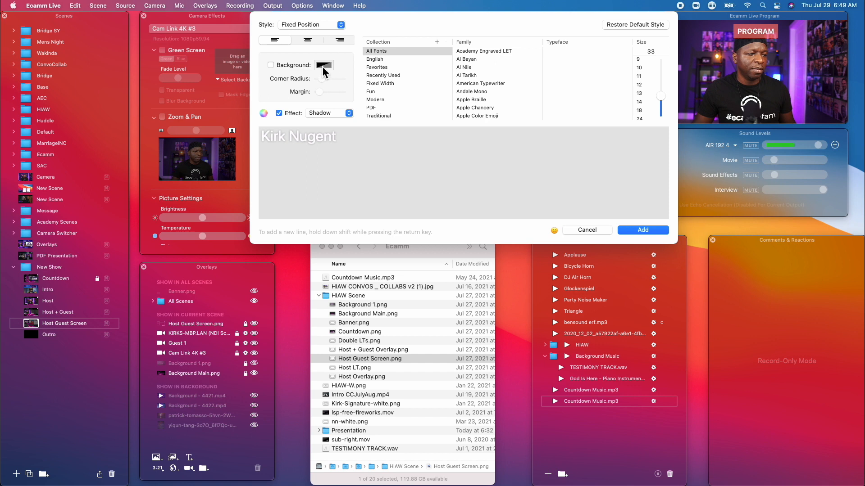
click(271, 66)
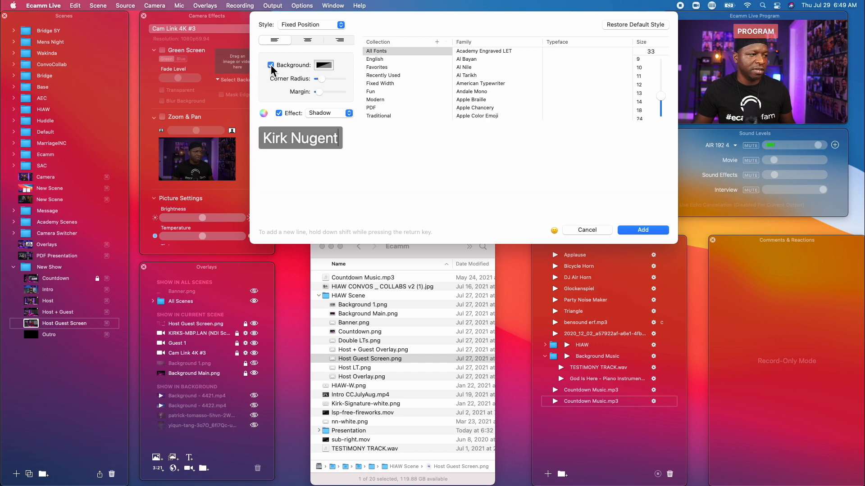
click(323, 64)
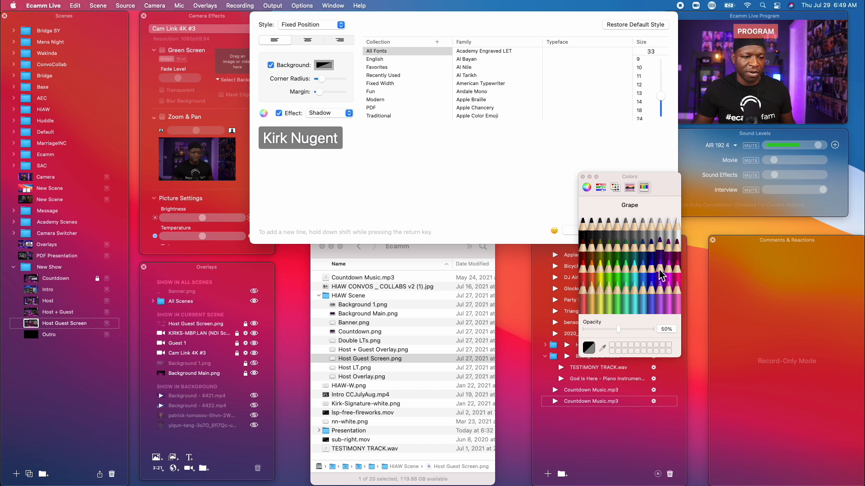
click(660, 271)
click(536, 197)
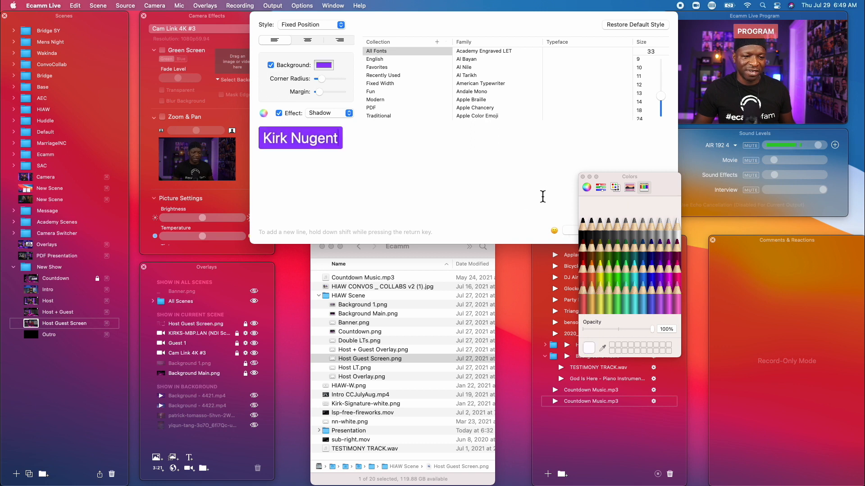
click(582, 177)
click(642, 230)
drag(459, 157, 349, 113)
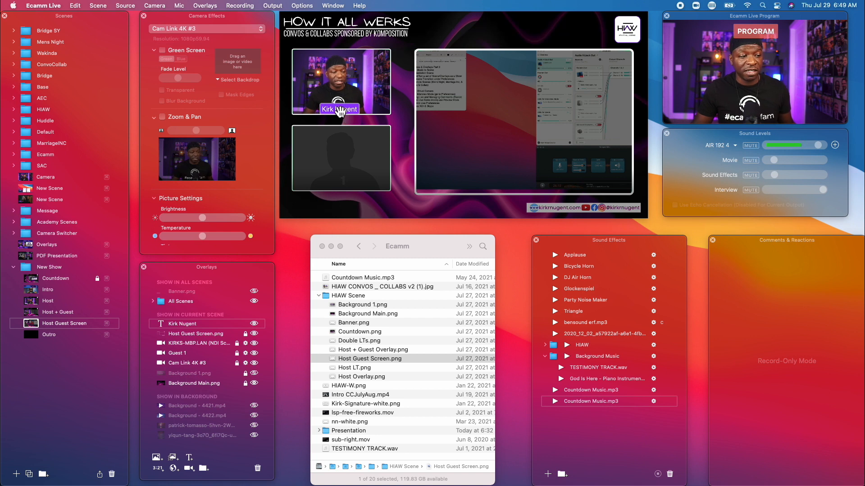
Duplicate the host's name label onto the lower edge of the guest frame and change the copy's text to Guest 1
drag(340, 111, 344, 194)
click(339, 189)
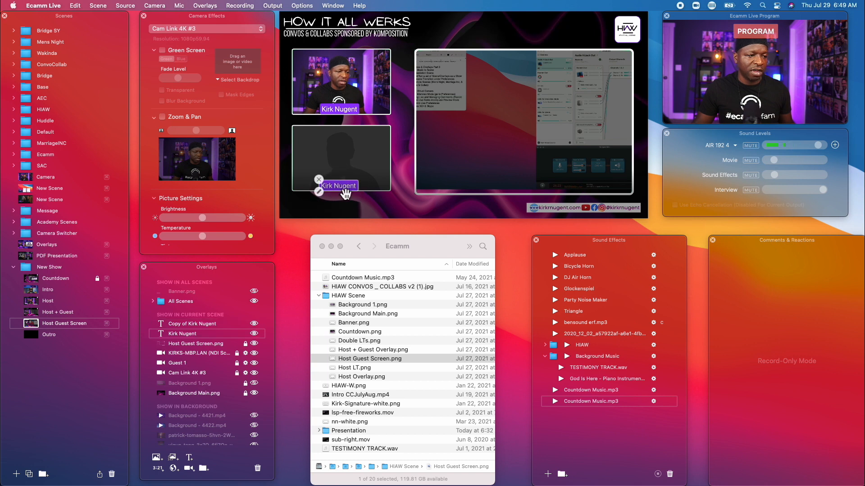
click(319, 191)
triple_click(321, 139)
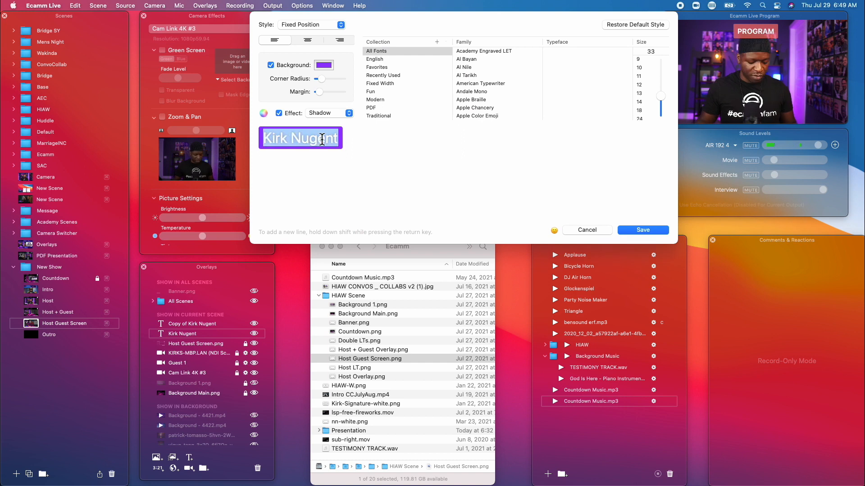
text(Guest 1)
key(Return)
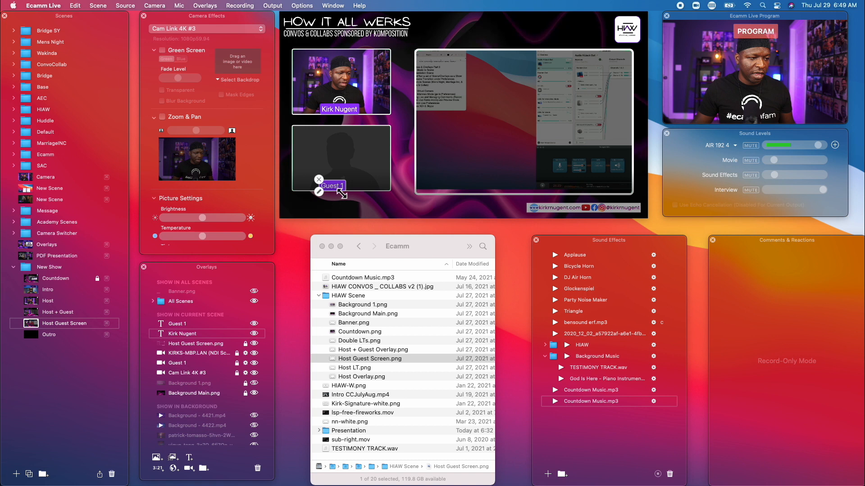
Centre the Guest 1 label in the guest frame and lock both name label overlays
drag(337, 191, 343, 191)
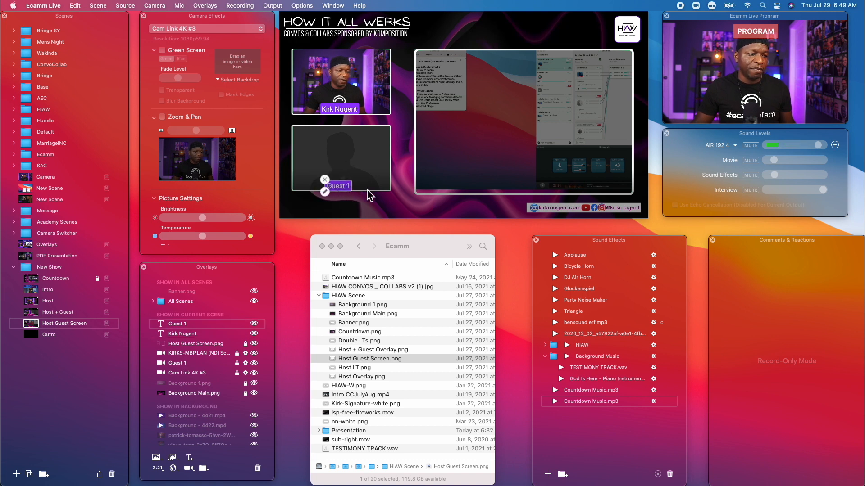
click(246, 325)
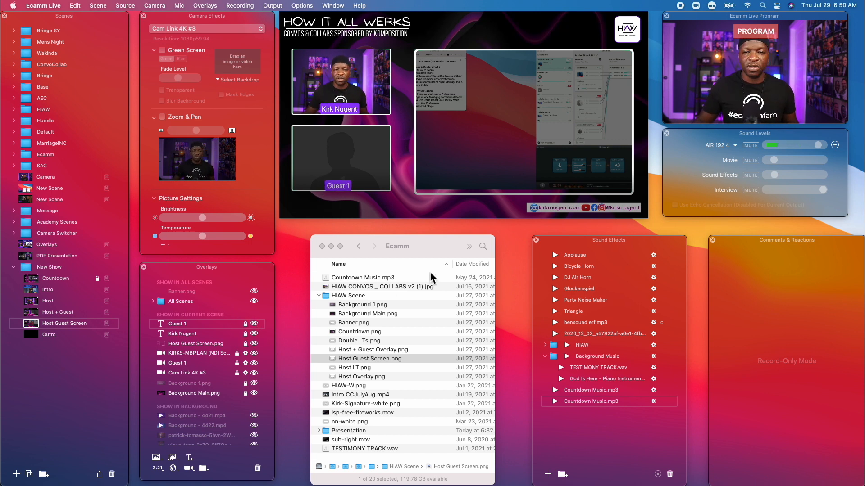
click(404, 199)
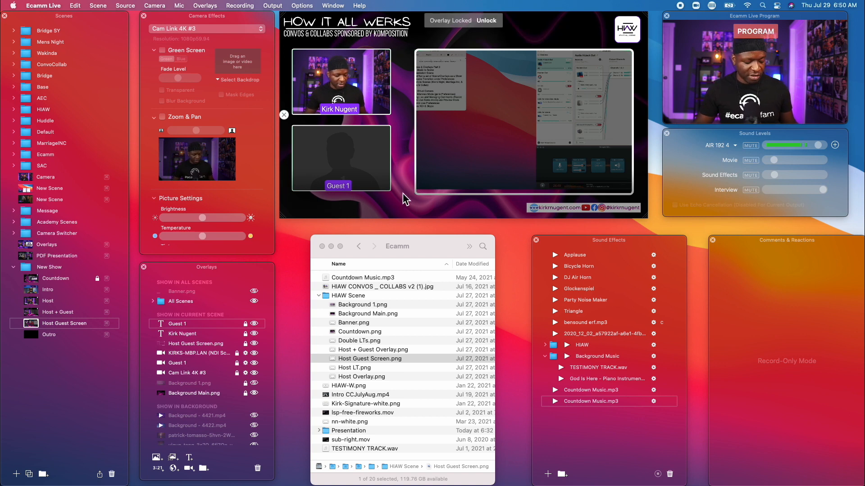
Publish the Countdown scene from preview mode to the program output and return to live mode
mouse_move(398, 203)
click(386, 207)
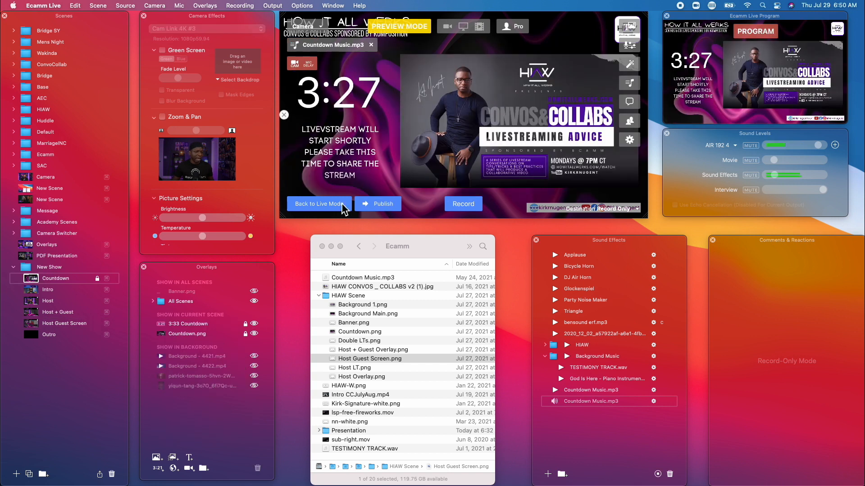
click(341, 203)
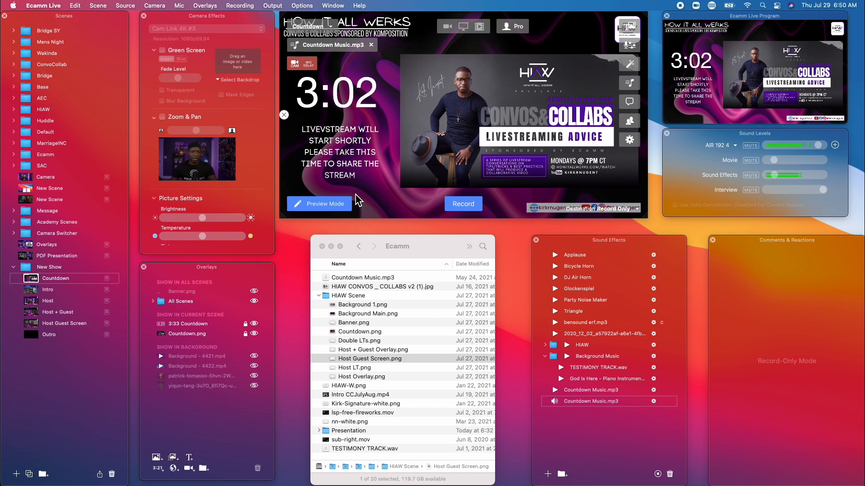
Run through the Host, Host + Guest and Host Guest Screen scenes in live mode, then return to Host + Guest
key(Down)
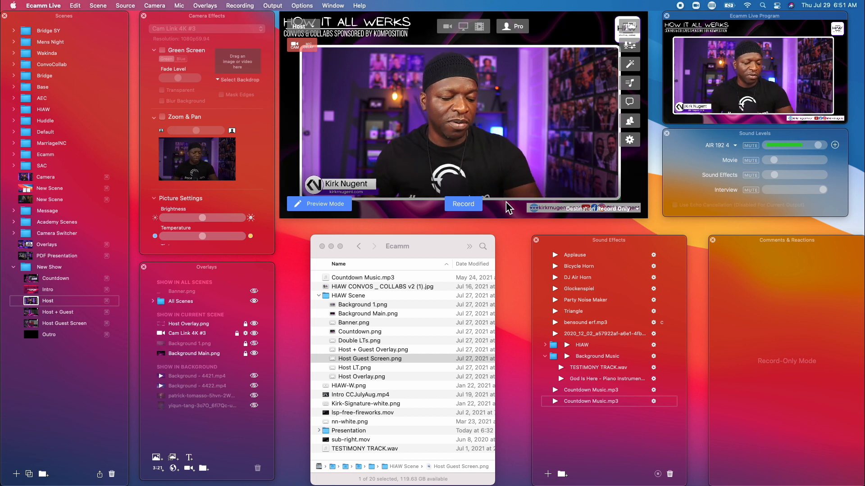
key(Down)
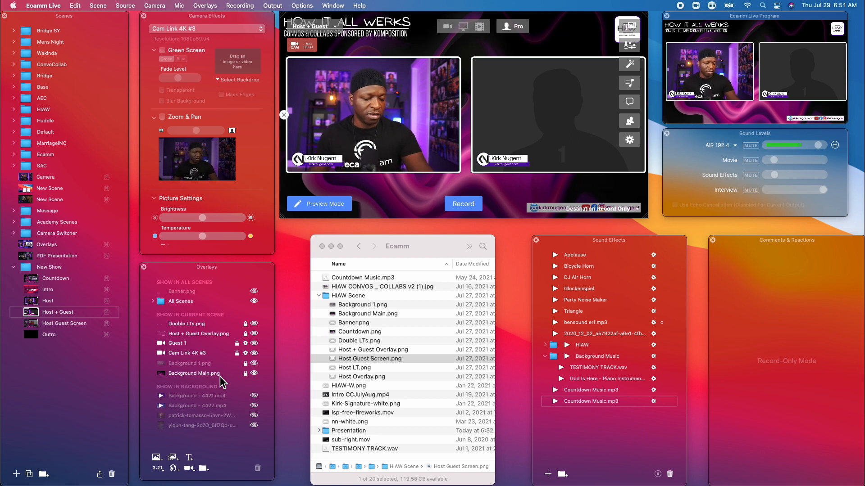
key(Down)
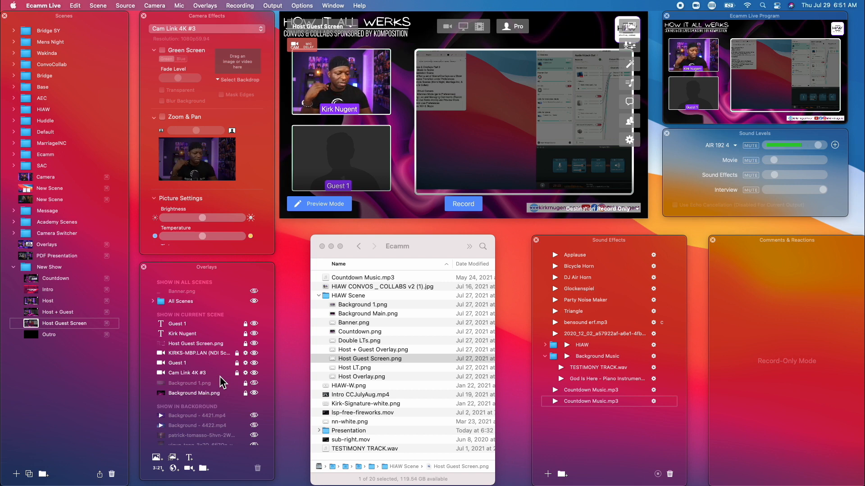
key(Up)
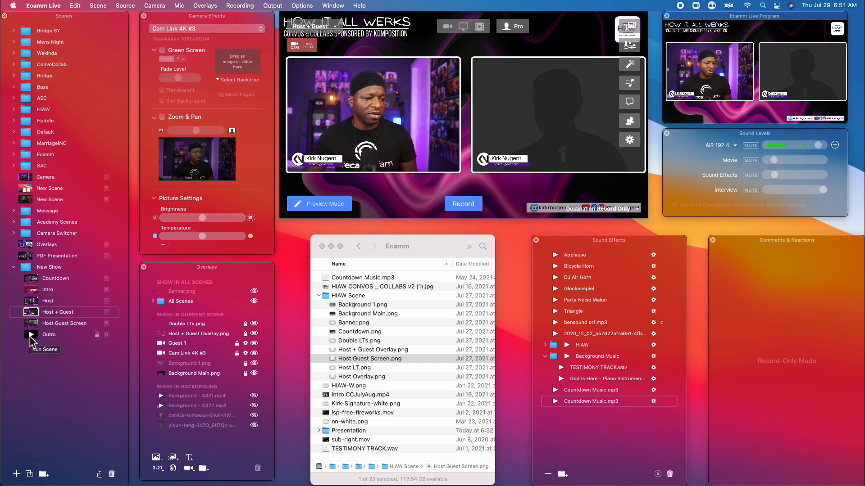
Load Intro CCJulyAug.mp4 as the Outro scene's video source and set it to End Broadcast when the video ends
click(30, 336)
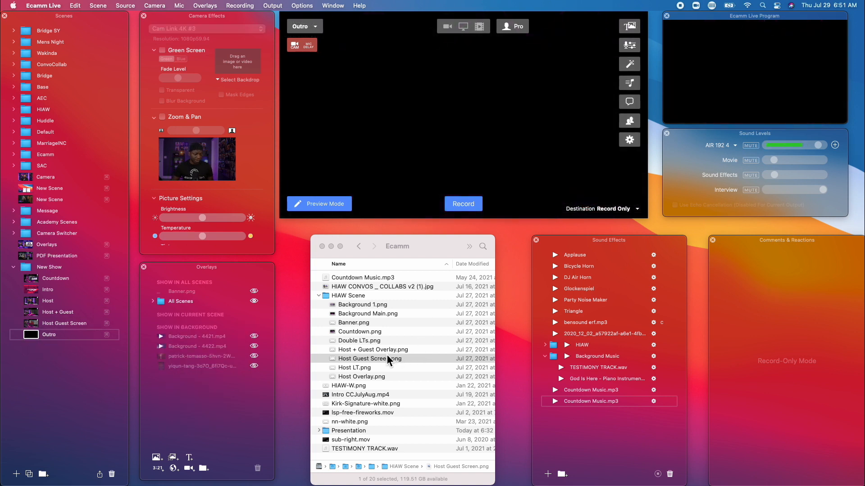
click(480, 26)
click(486, 38)
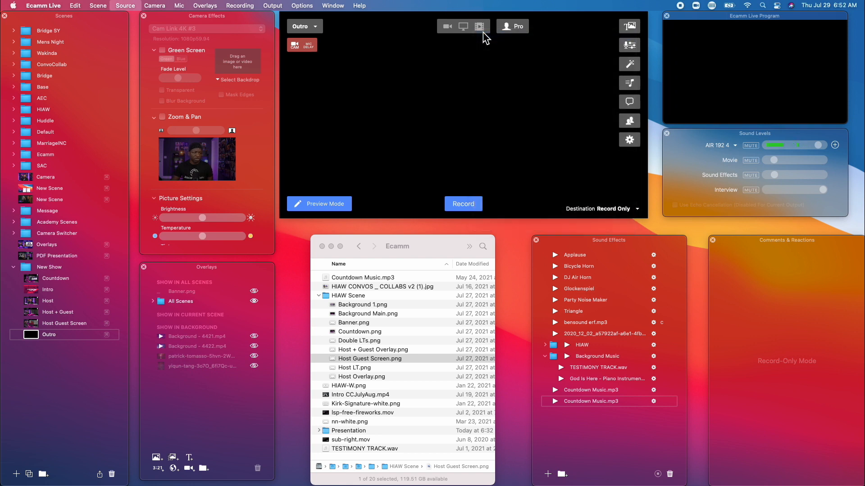
scroll(421, 136, down, 5)
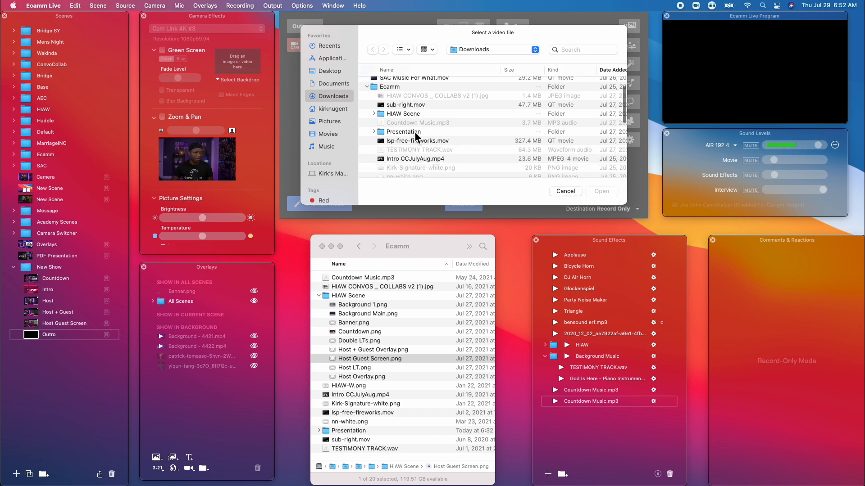
scroll(415, 133, down, 2)
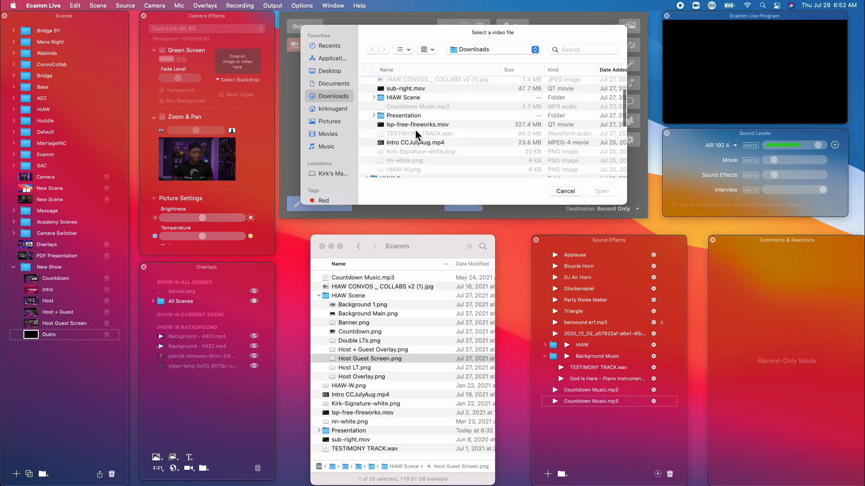
click(420, 129)
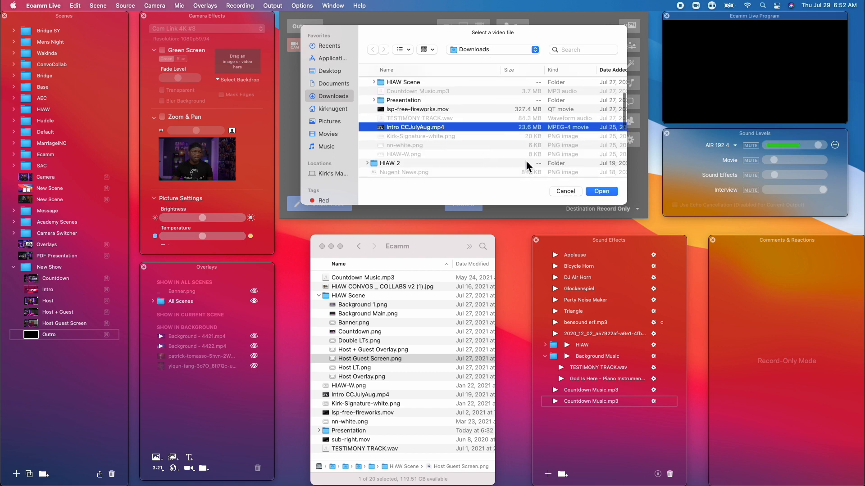
click(607, 191)
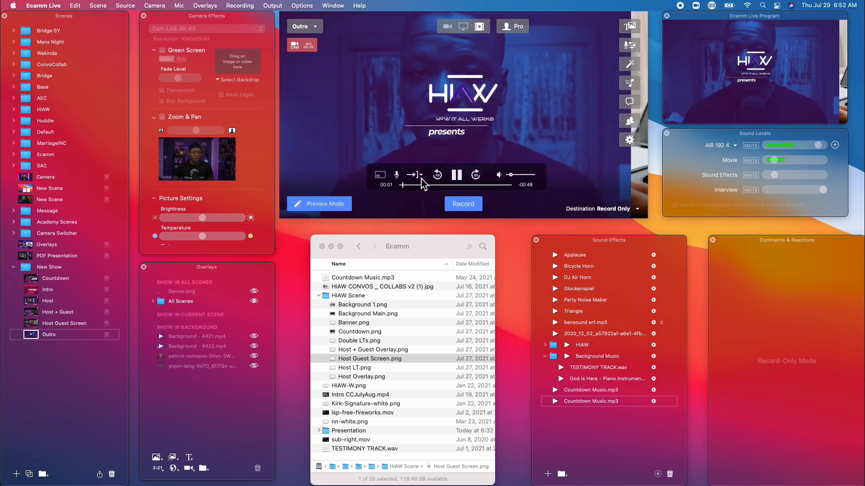
click(422, 176)
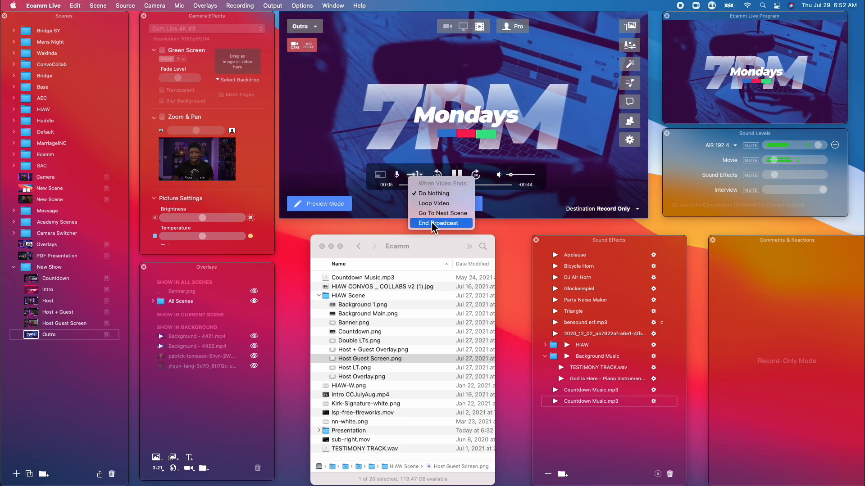
click(431, 222)
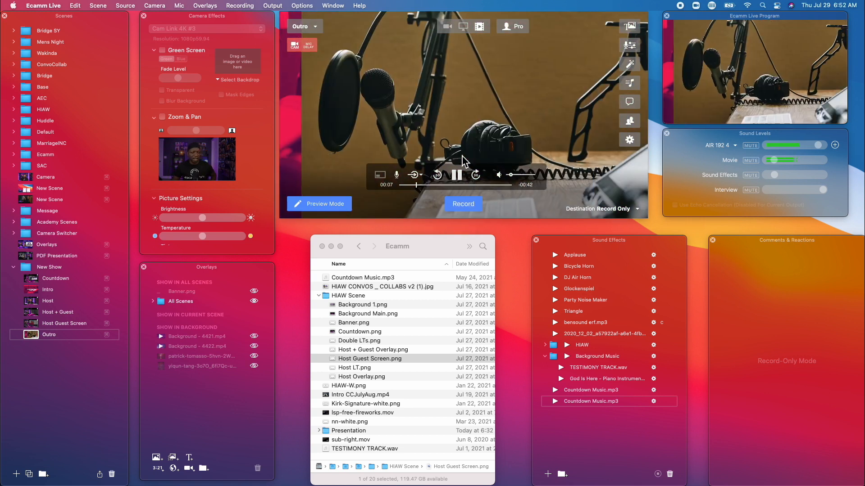
Run the Host Guest Screen and Host + Guest scenes, then run Outro to check its video playback
click(33, 324)
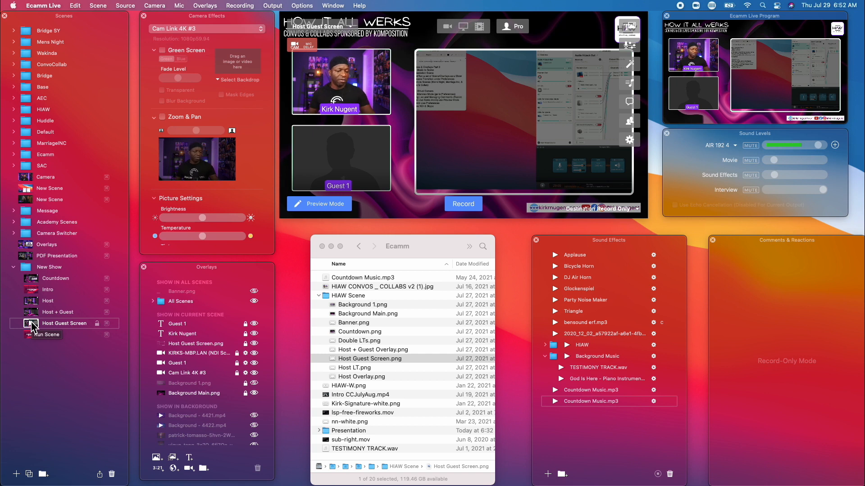
key(Up)
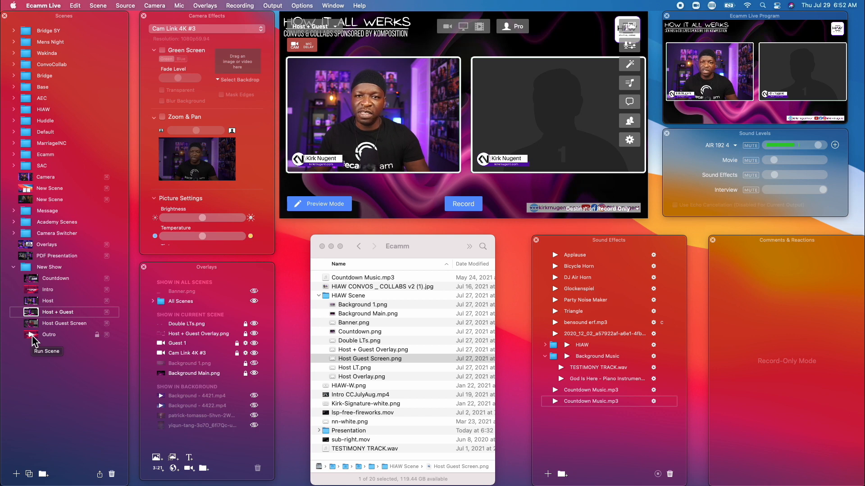
click(32, 336)
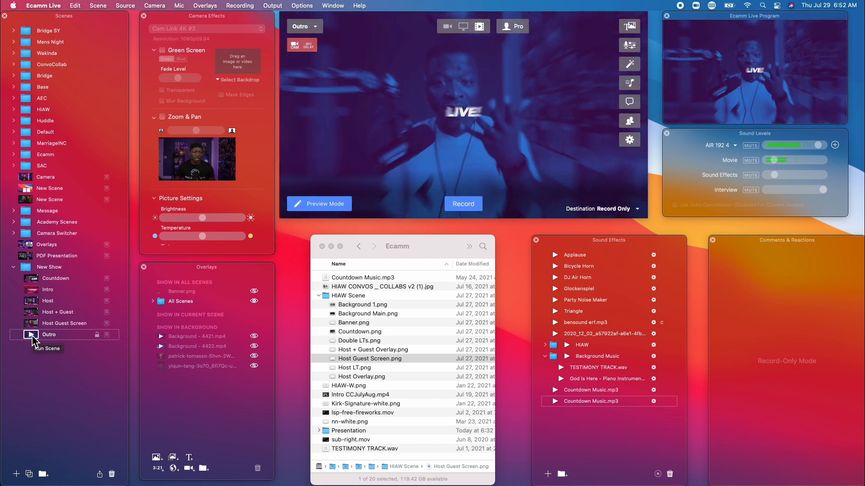
mouse_move(469, 182)
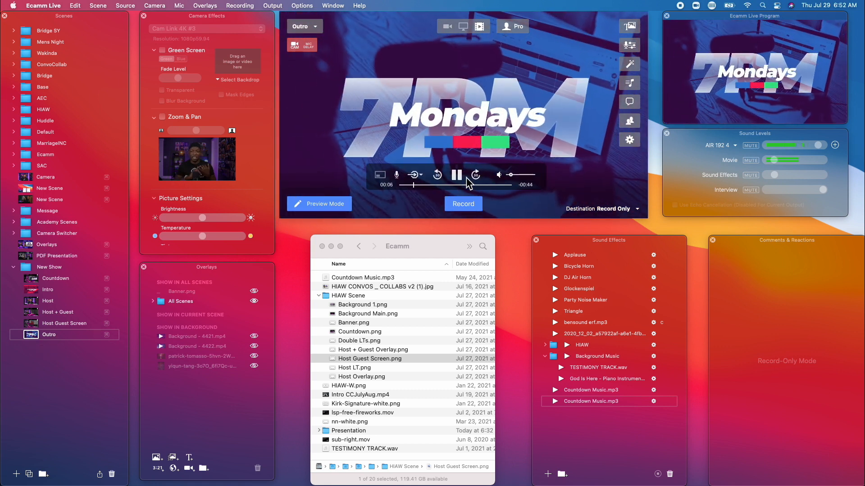